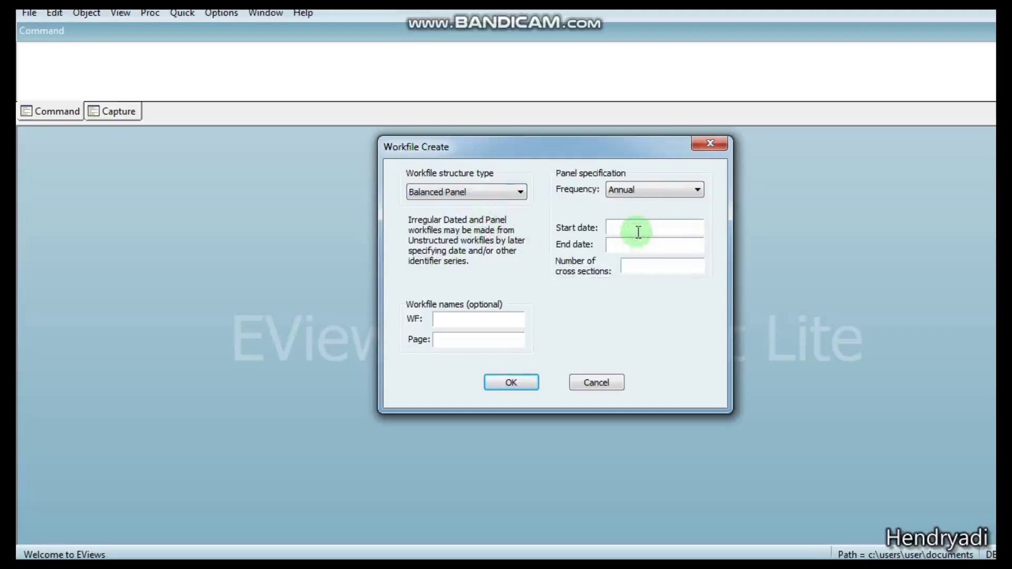
Create a balanced panel workfile with annual frequency, start date 2015, end date 2020 and 9 cross sections
text(015)
click(630, 249)
text(2)
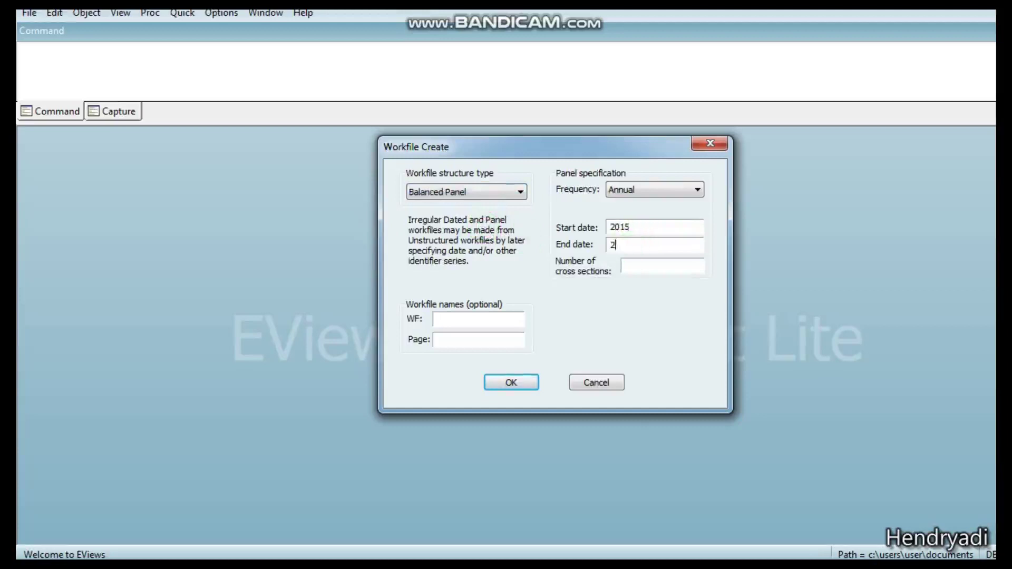
text(020)
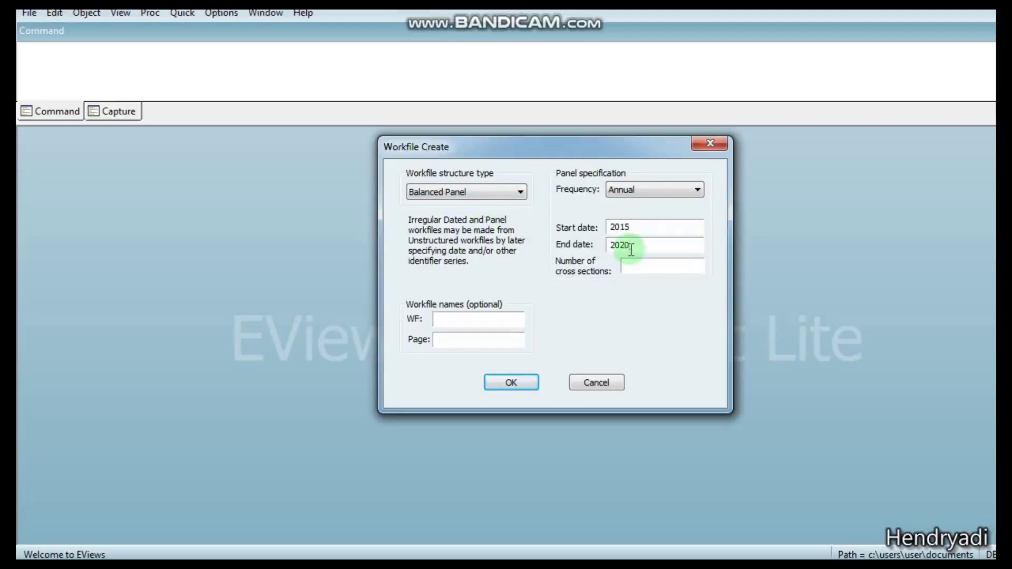
click(644, 264)
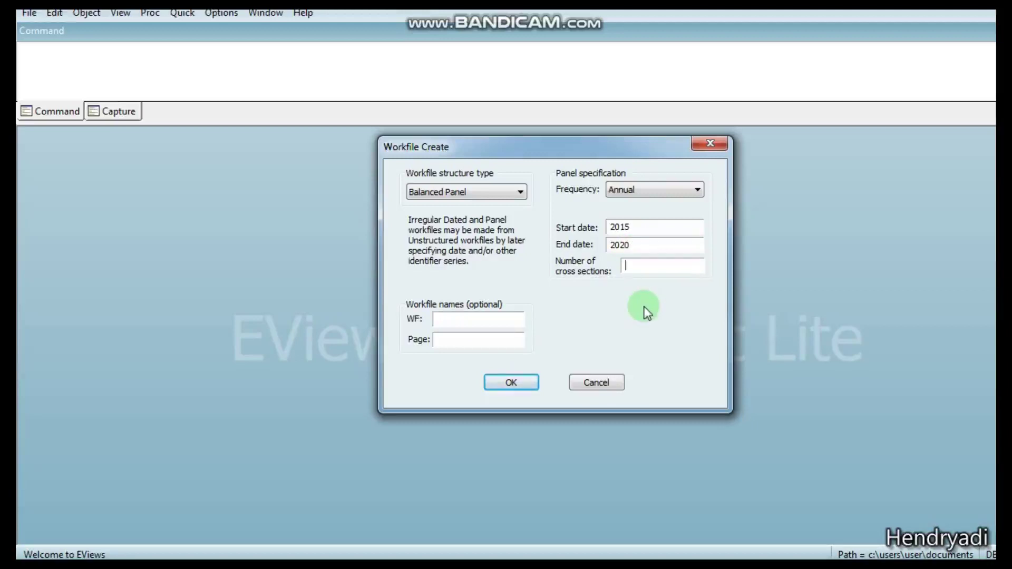
text(9)
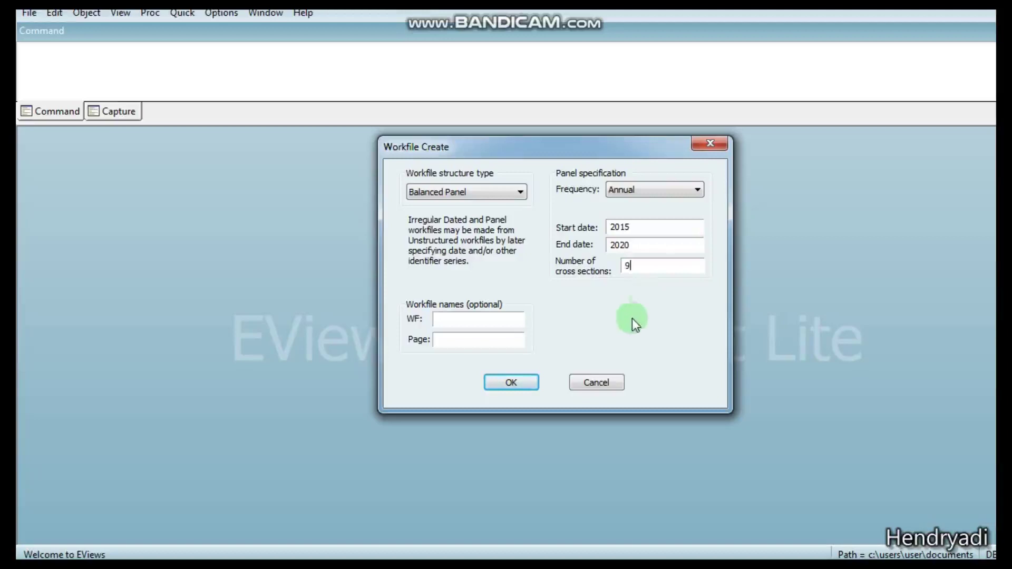
click(514, 383)
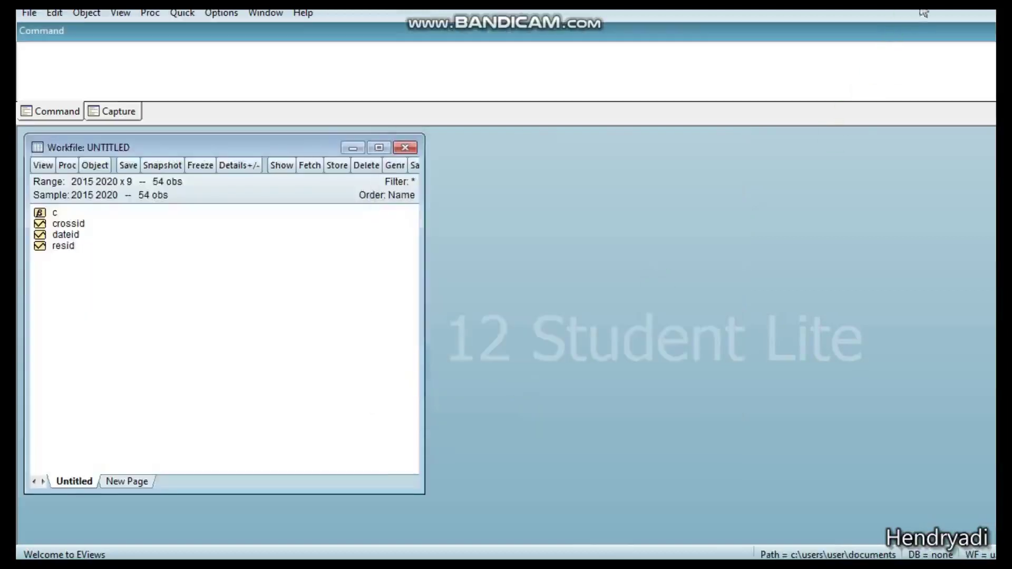
Create a new Group object named data in the workfile and move its window higher in the workspace
click(546, 203)
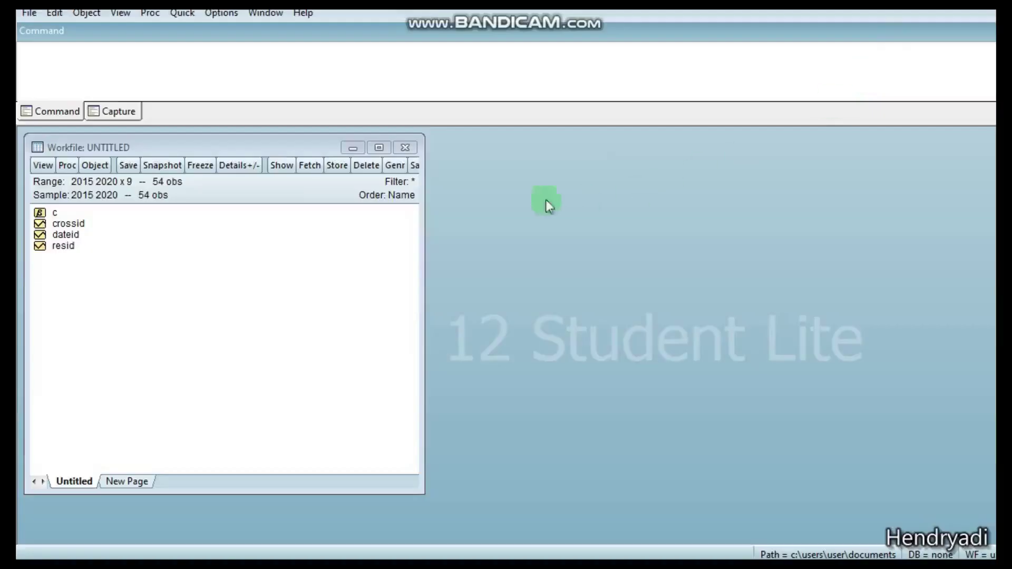
click(245, 213)
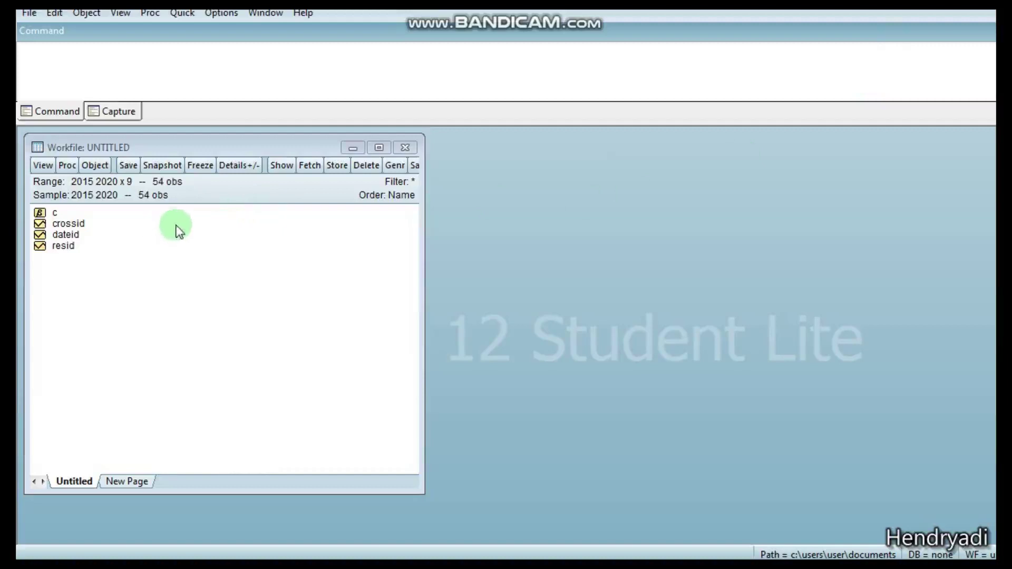
click(95, 165)
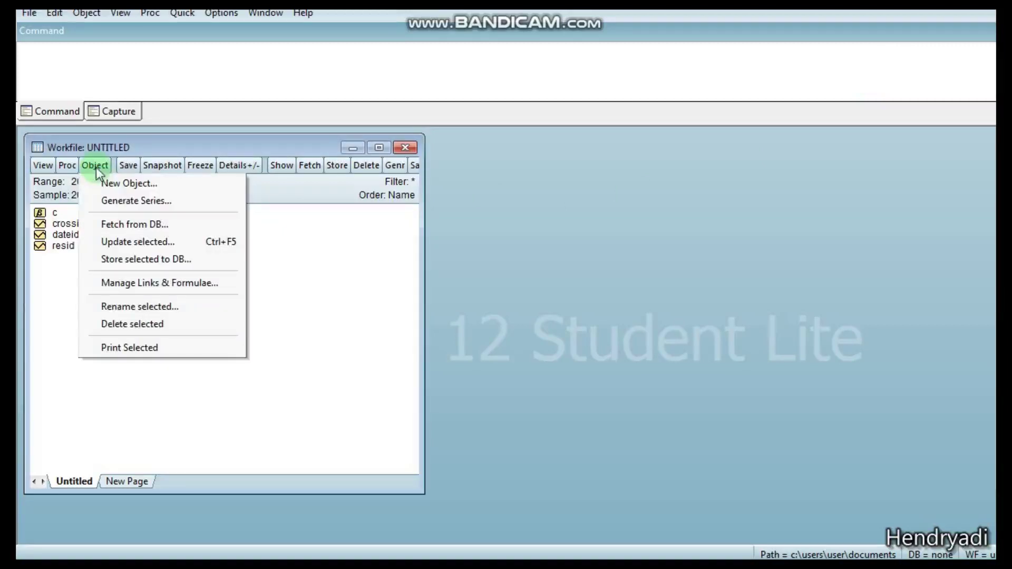
click(139, 186)
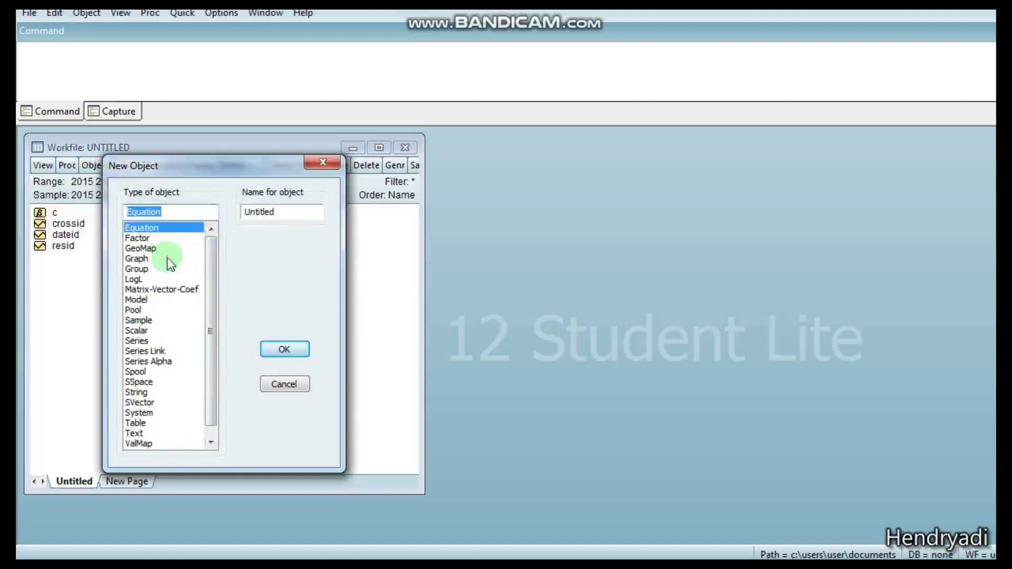
click(138, 269)
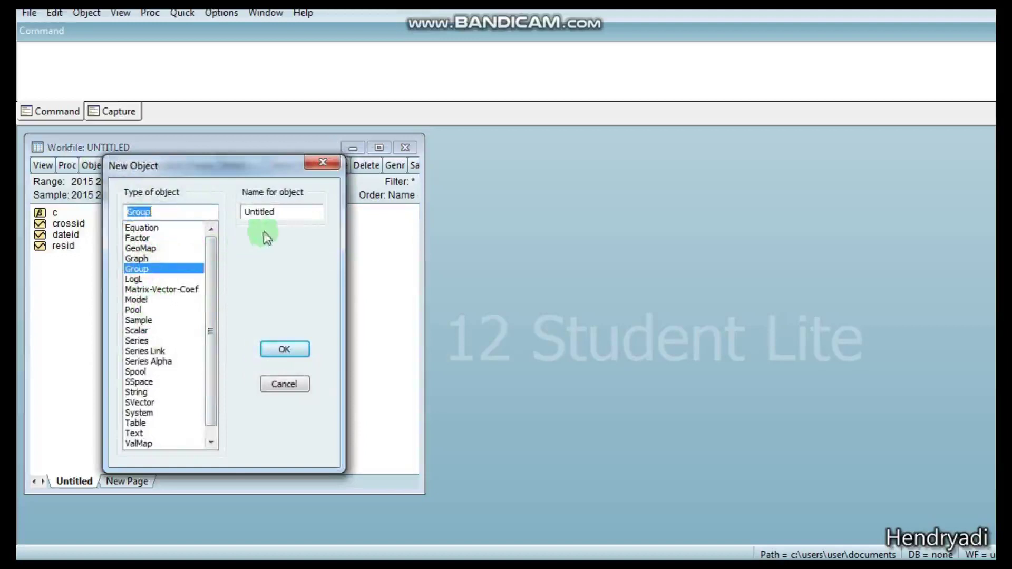
drag(289, 210, 237, 217)
text(dta)
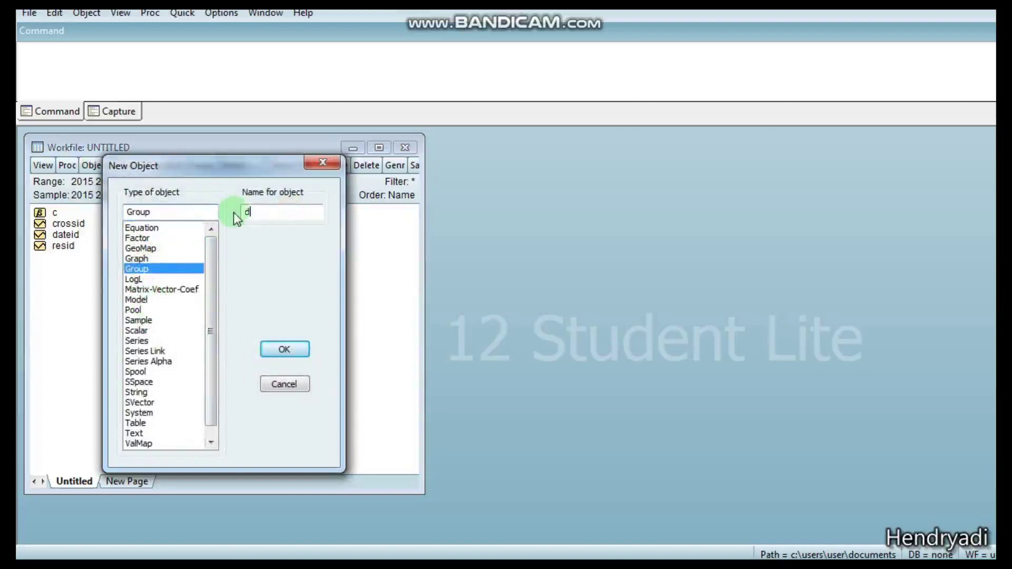
key(BackSpace)
key(BackSpace)
text(ata)
click(285, 349)
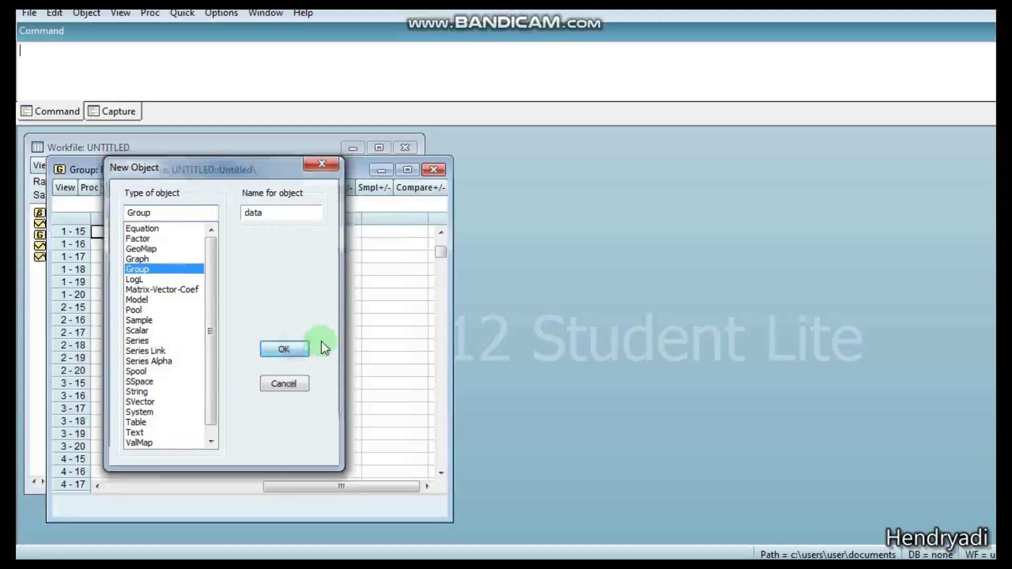
drag(301, 169, 351, 133)
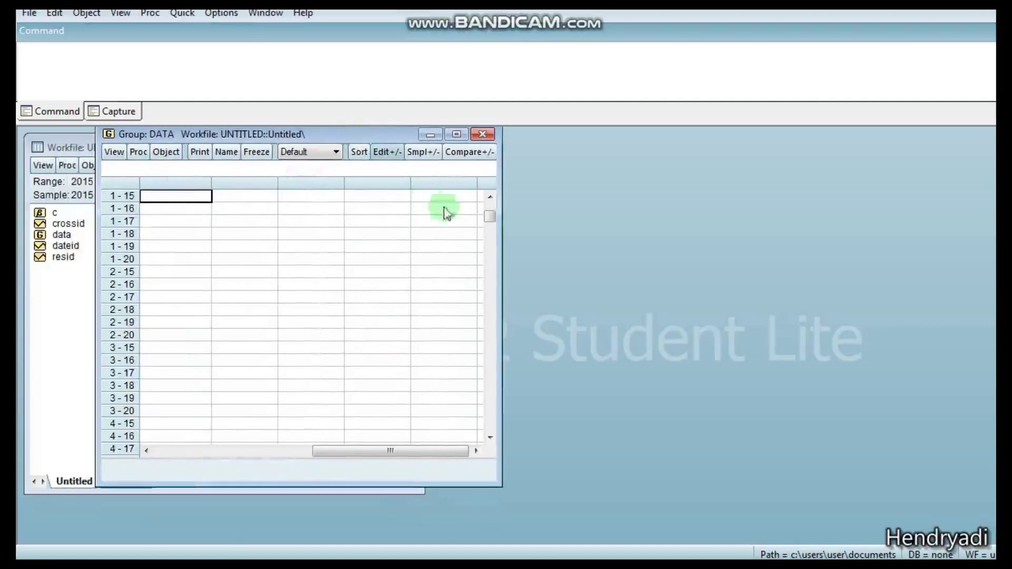
Examine the observation rows of the empty data group from the first to the last cross section, returning to cell 1 - 15
scroll(227, 261, up, 1)
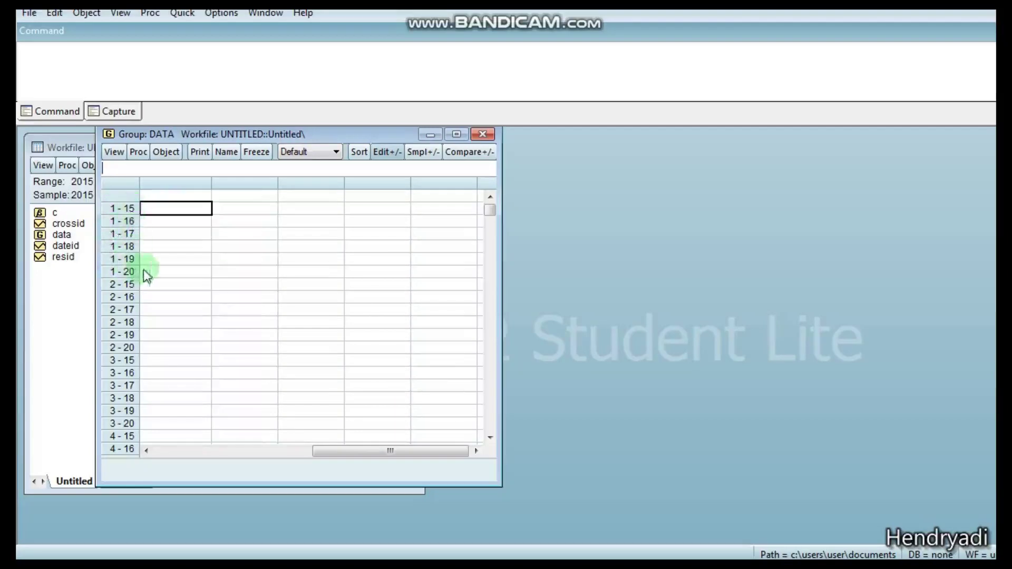
click(179, 259)
drag(489, 211, 489, 426)
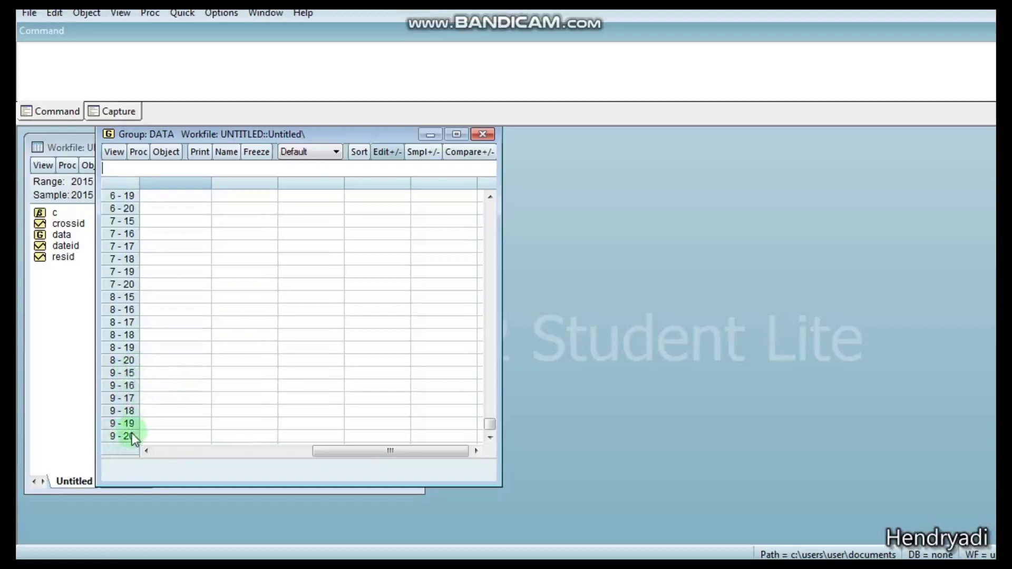
click(167, 358)
scroll(168, 355, up, 6)
scroll(170, 357, up, 6)
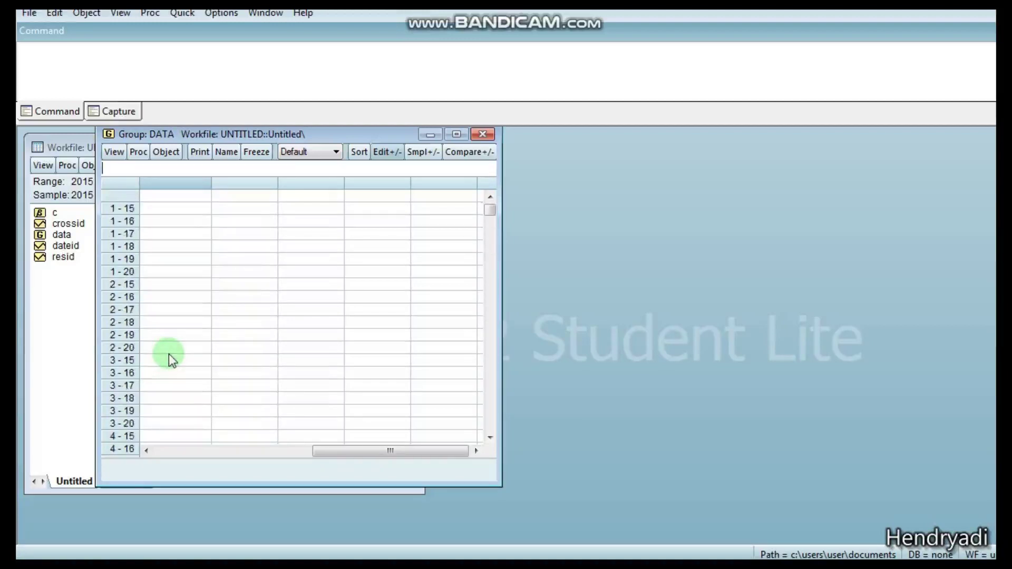
click(176, 210)
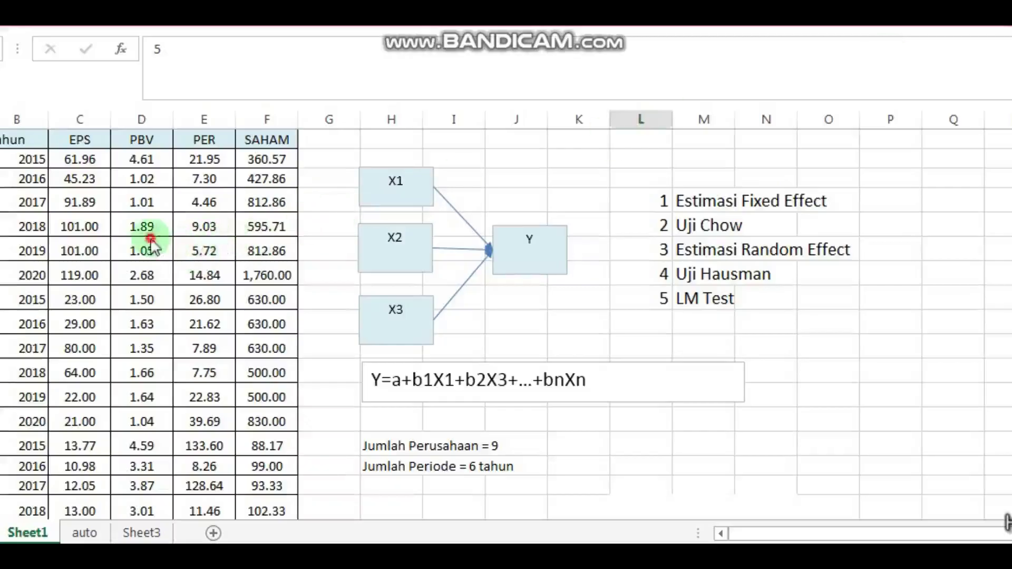
Copy all EPS, PBV, PER and SAHAM values from Sheet1 in Excel and paste them into the EViews data group at row 1 - 15
drag(82, 162, 237, 321)
click(38, 160)
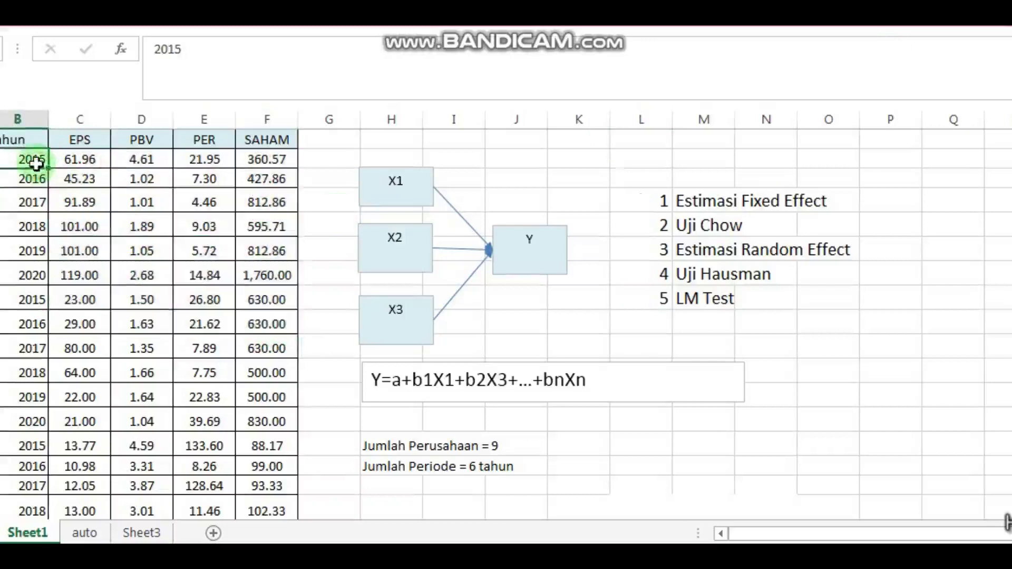
key(Left)
drag(24, 160, 24, 275)
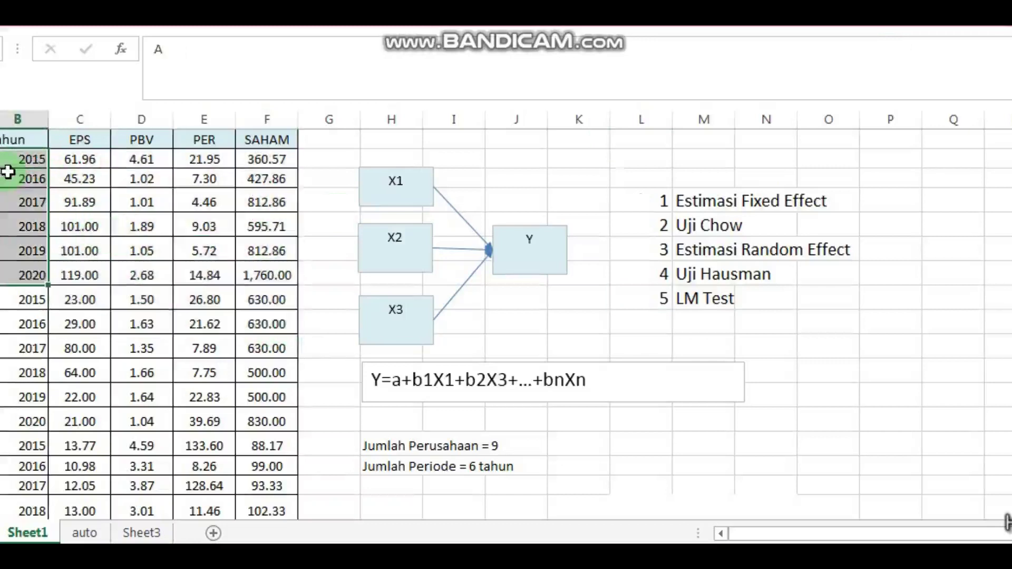
click(79, 226)
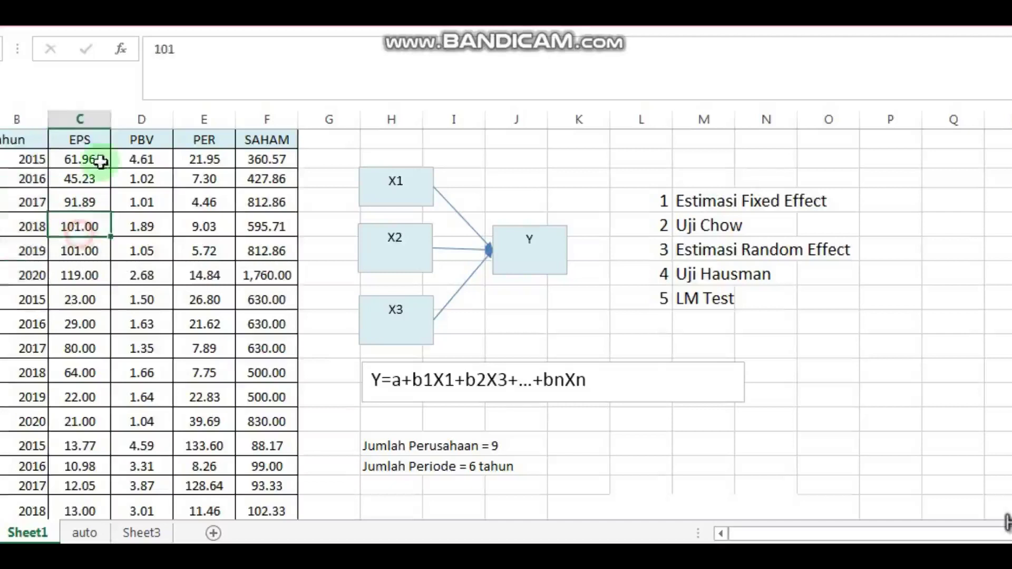
drag(79, 159, 282, 479)
right_click(205, 338)
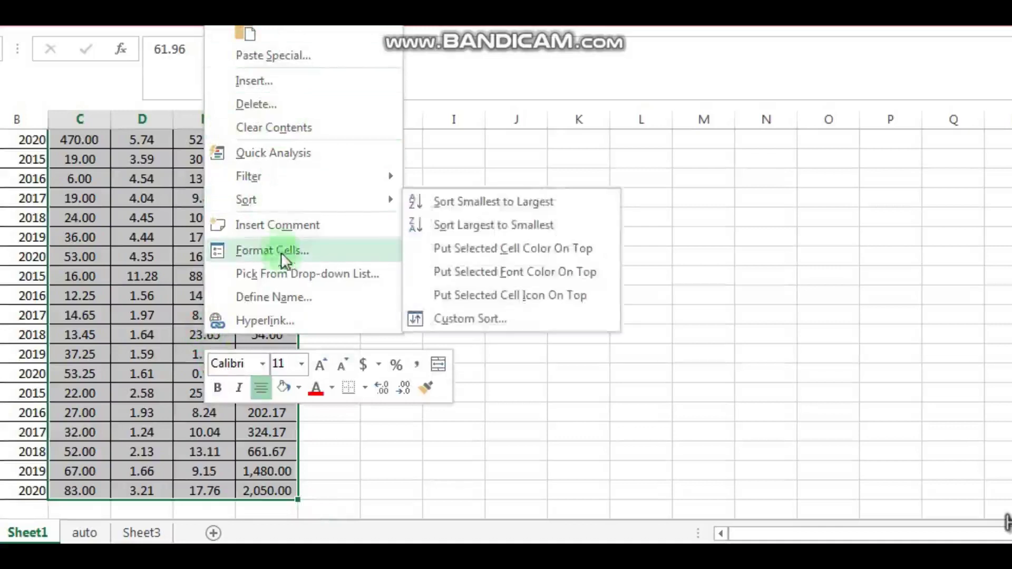
key(ctrl+c)
scroll(506, 316, up, 12)
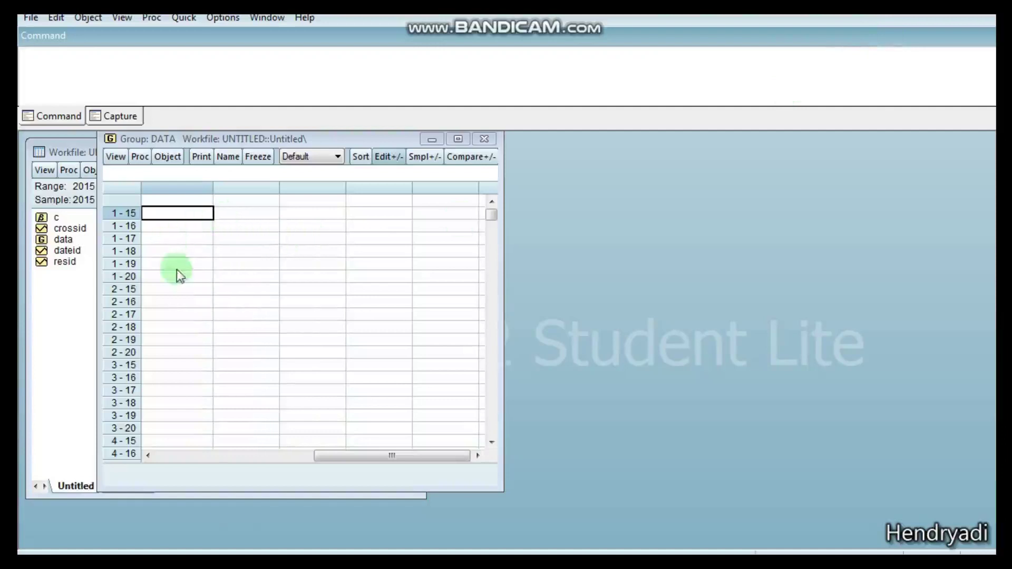
right_click(175, 213)
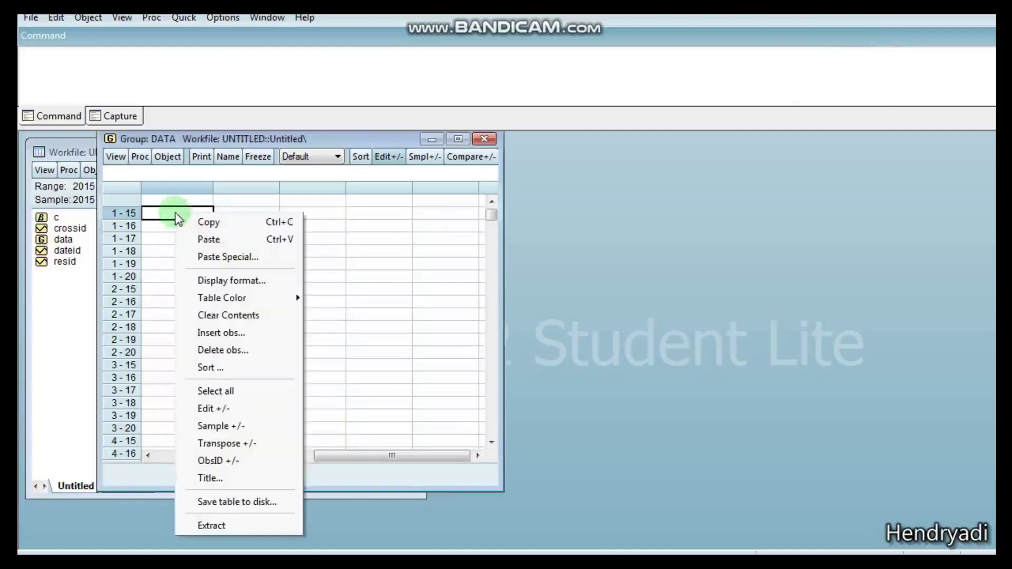
click(209, 239)
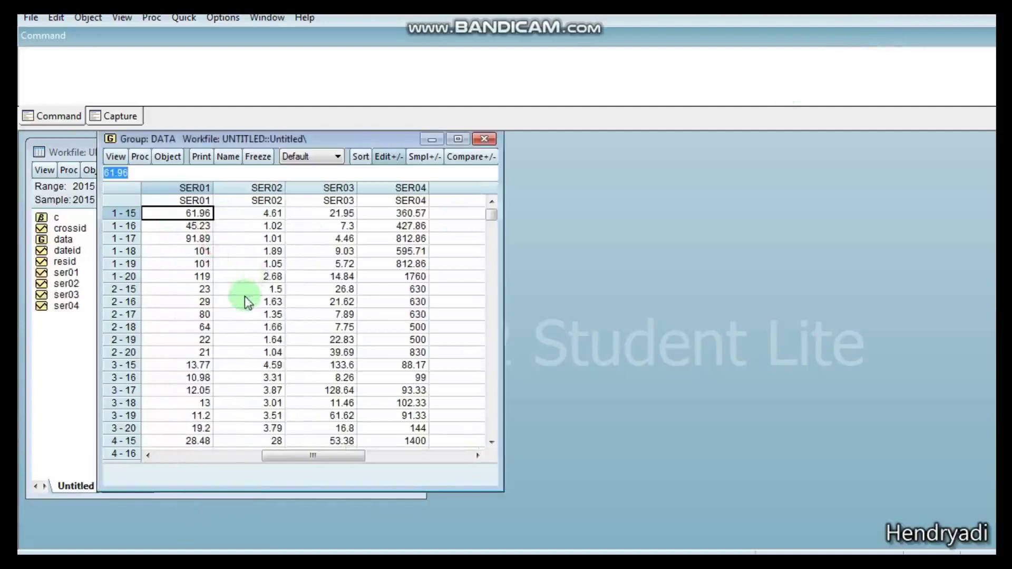
Inspect the name cells above the four pasted series in the data group
click(198, 200)
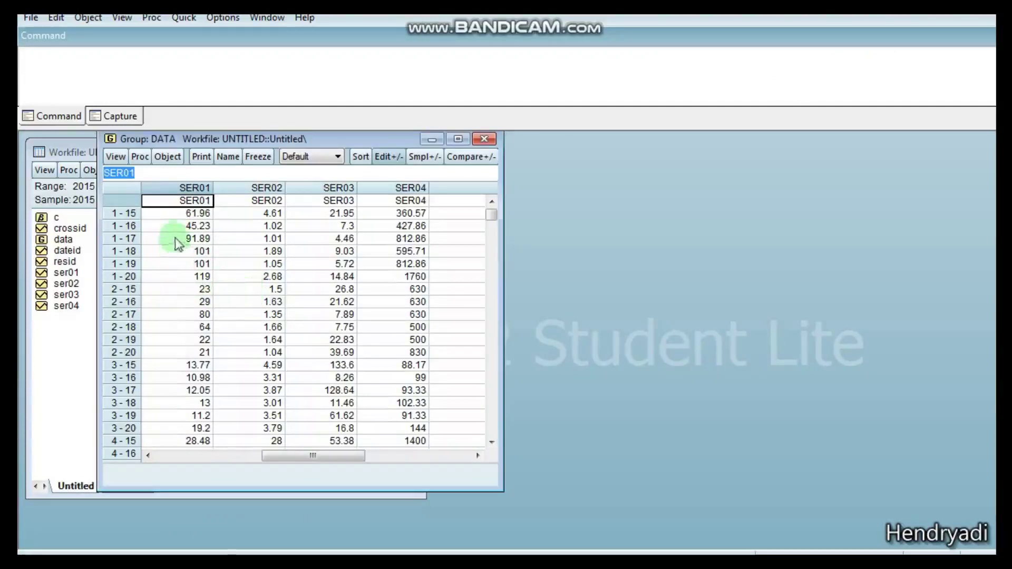
click(177, 217)
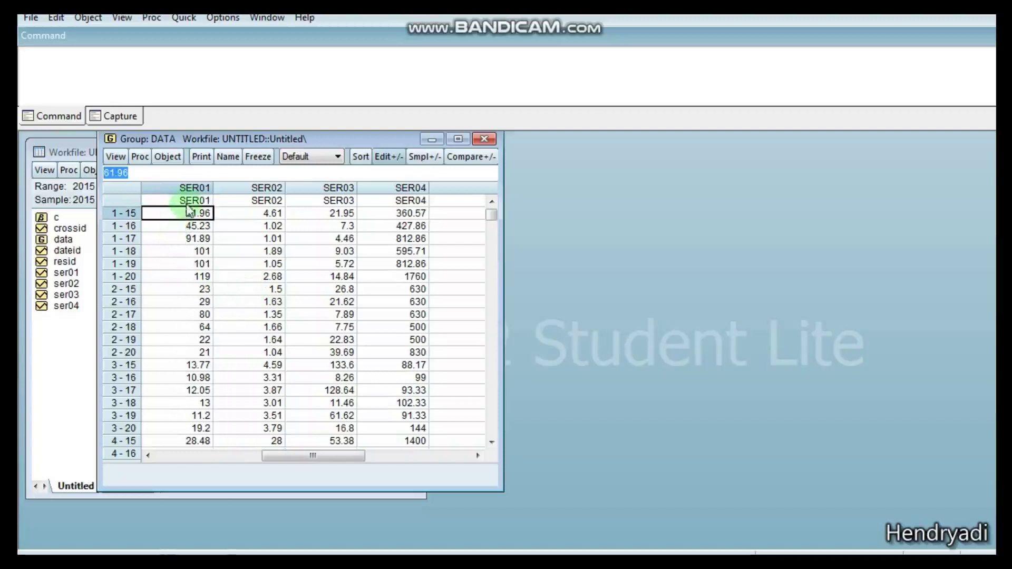
click(189, 202)
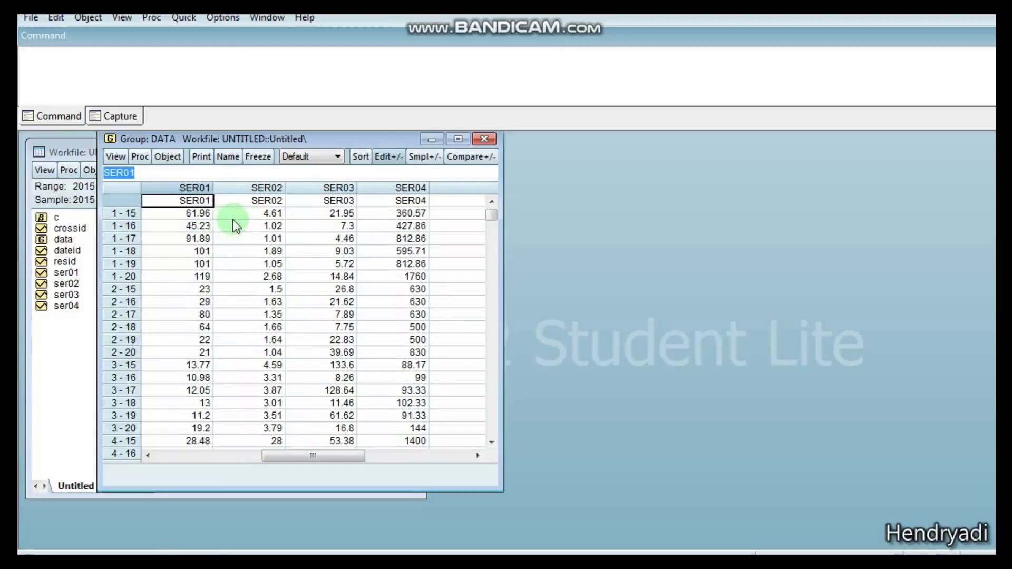
click(270, 203)
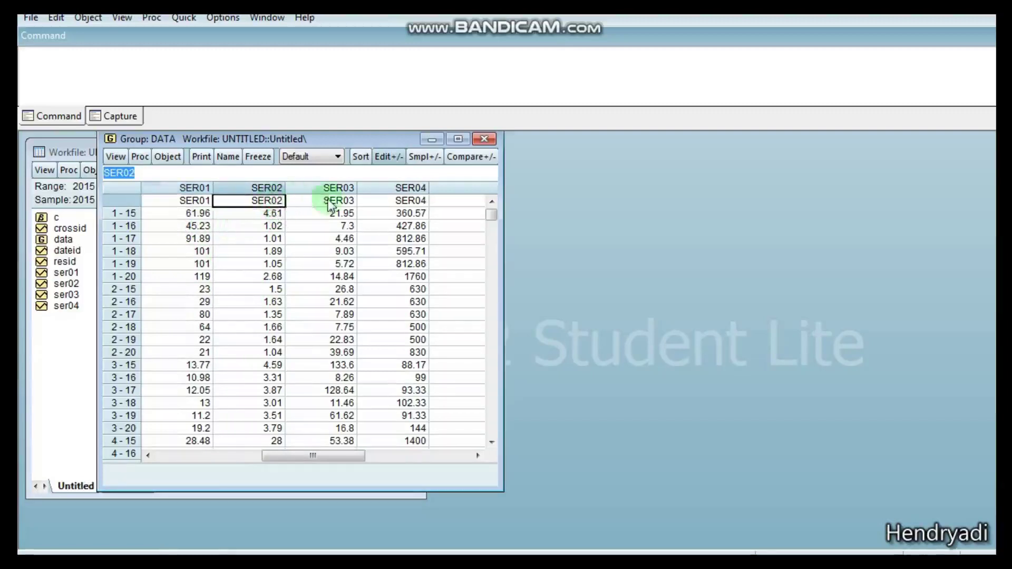
click(328, 201)
click(403, 200)
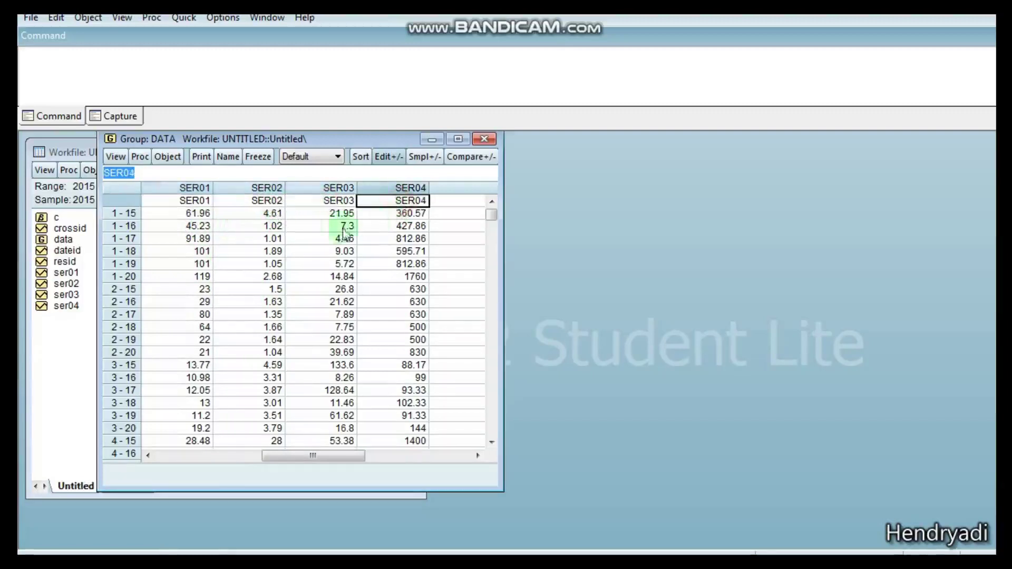
Rename the first two series in the data group, SER01 and SER02, as X1 and X2
click(203, 202)
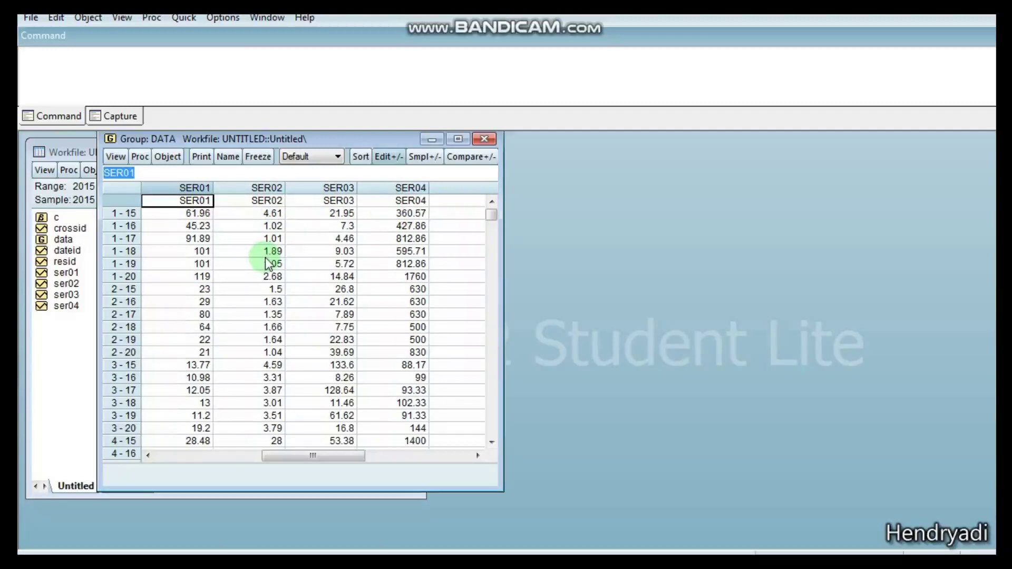
text(x)
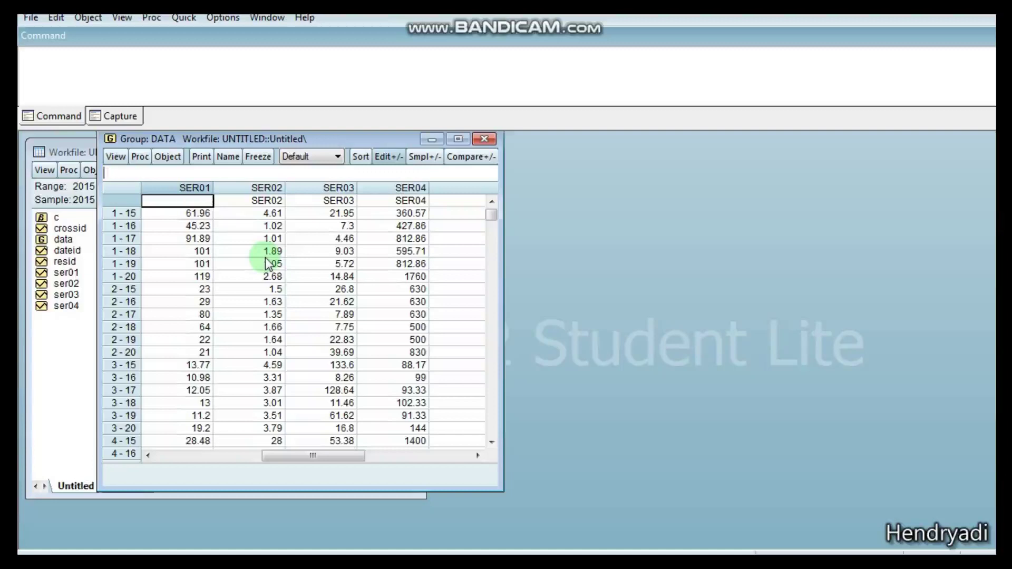
text(X1)
key(Return)
key(Return)
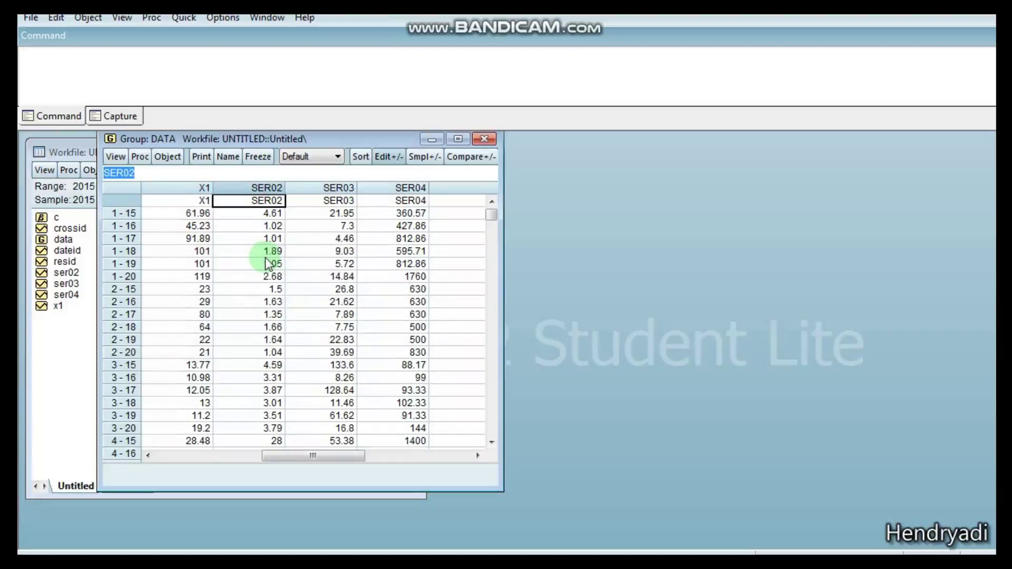
text(X2)
key(Return)
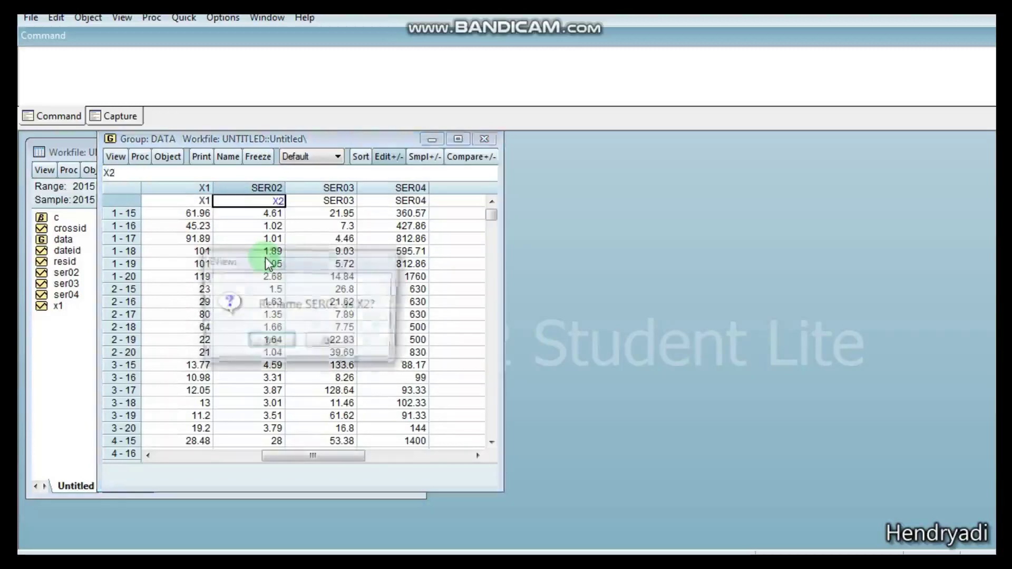
key(Return)
Rename the third series in the data group, SER03, as X3
key(Up)
key(Right)
text(X)
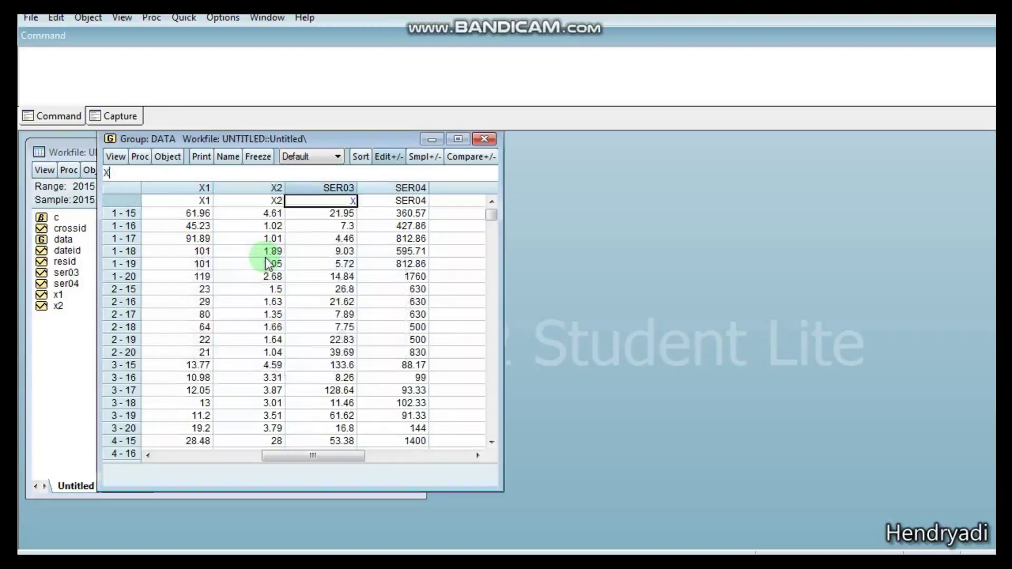
text(3)
key(Return)
key(Return)
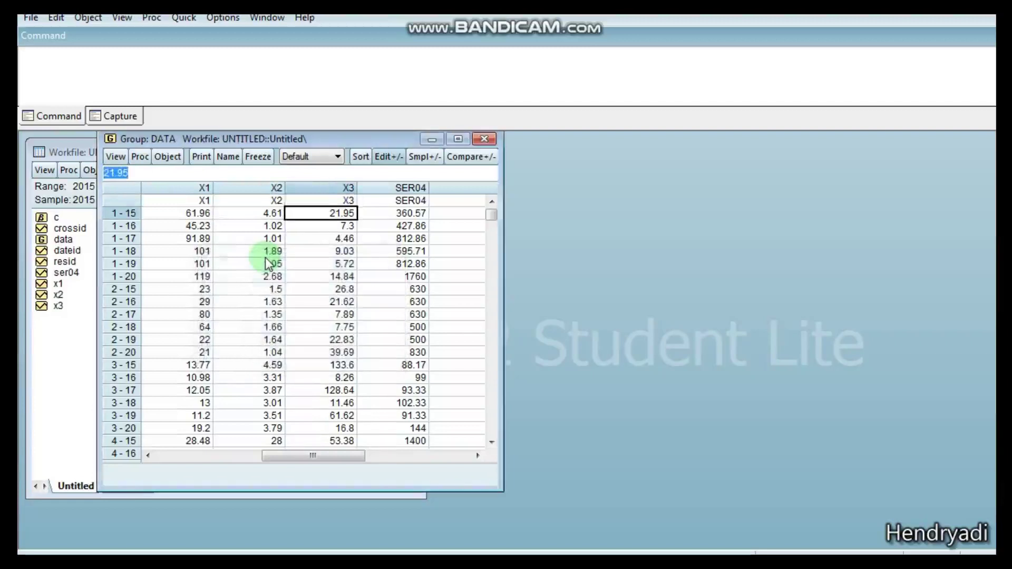
Rename the fourth series in the data group, SER04, as Y and confirm the renaming
key(Up)
key(Right)
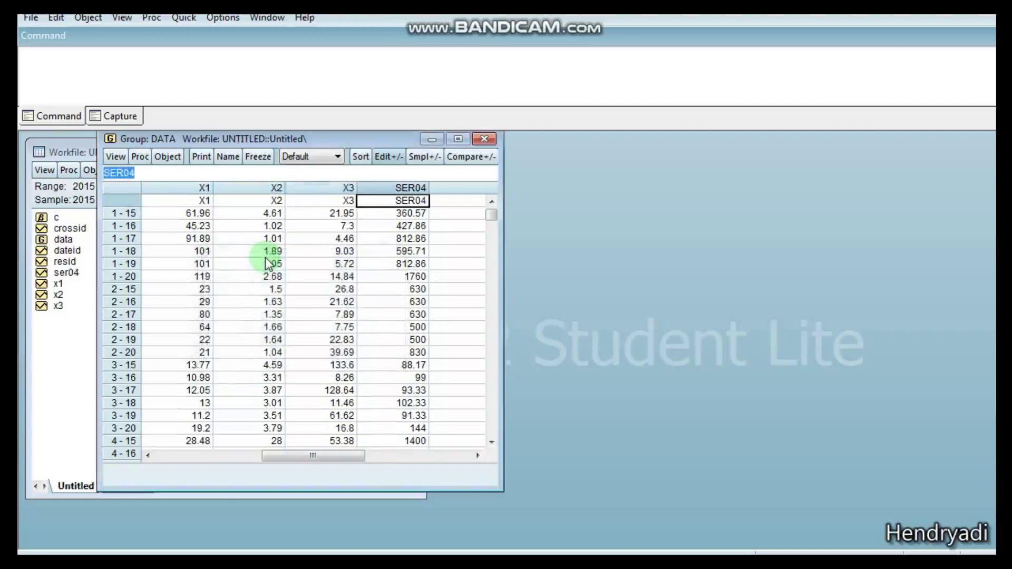
text(Y)
key(Return)
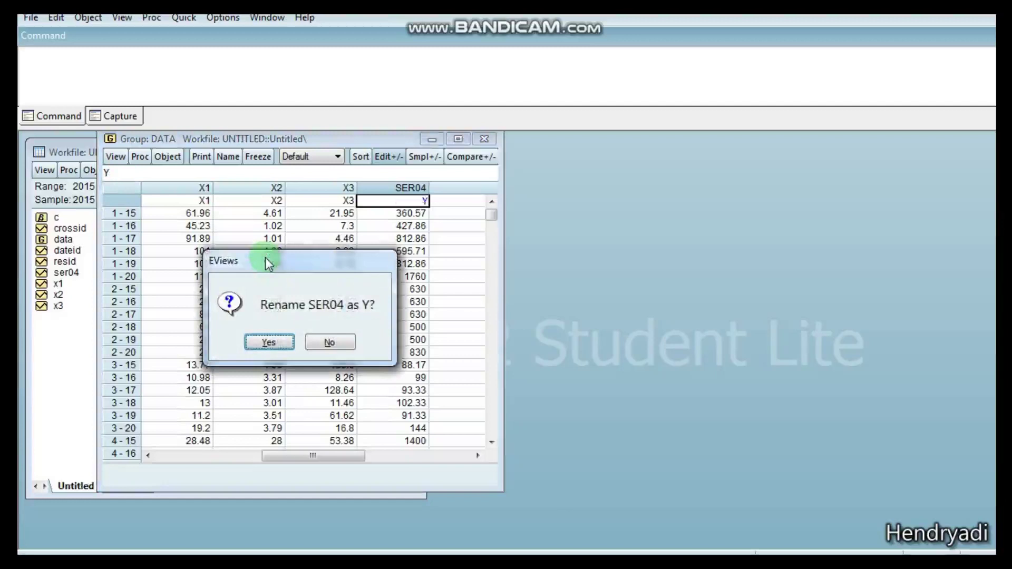
click(270, 344)
click(320, 278)
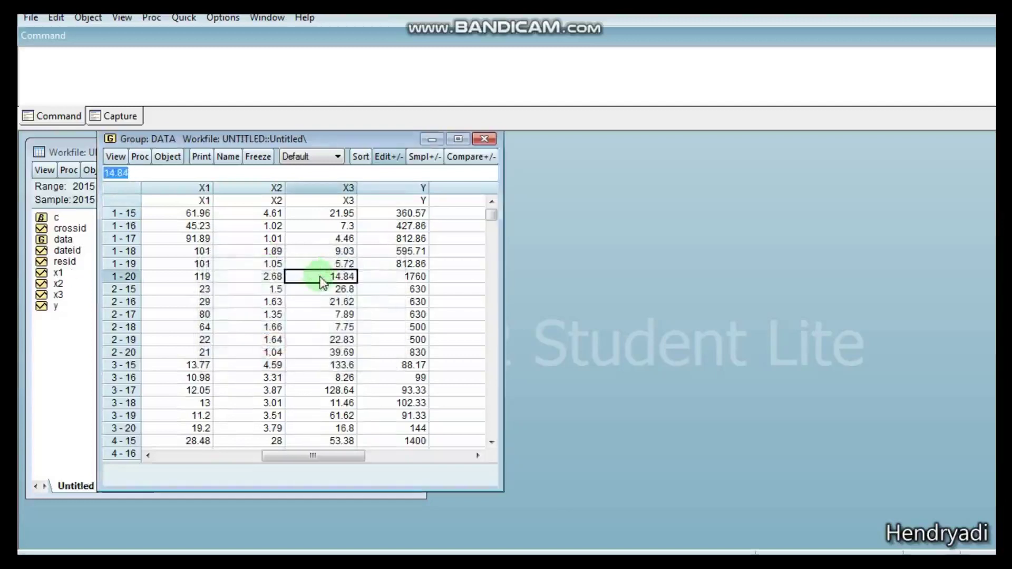
Move the data group window clear of the workfile's object list and check the series x1, x2, x3 and y there
drag(375, 138, 551, 144)
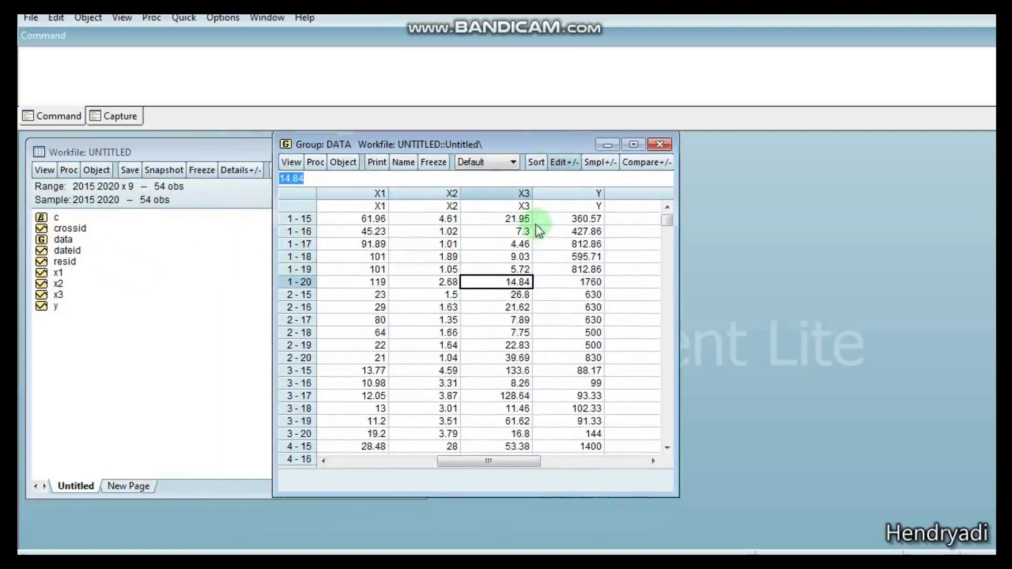
click(62, 241)
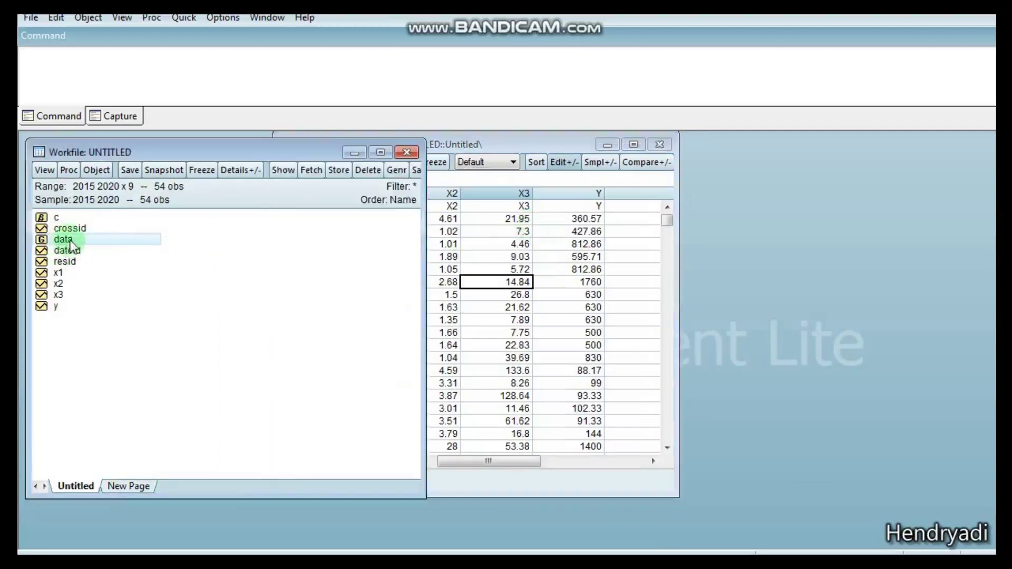
click(60, 273)
click(59, 284)
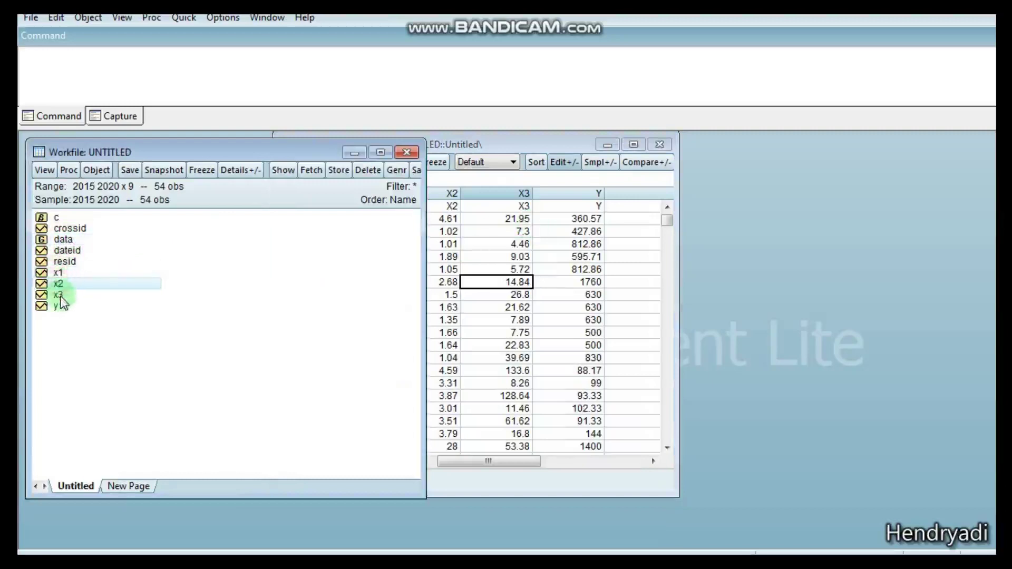
click(59, 296)
click(56, 308)
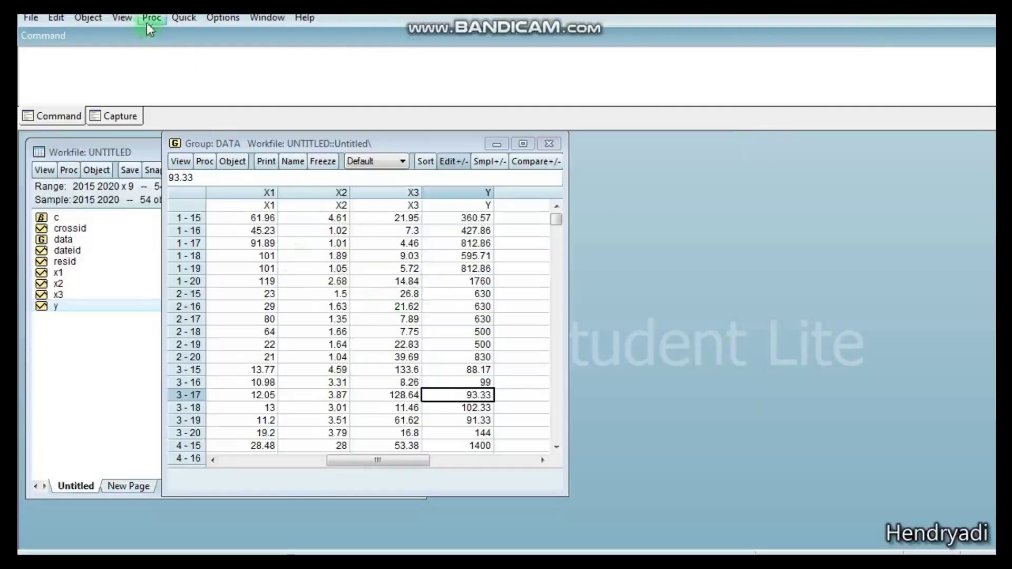
Estimate the equation y C X1 X2 X3 by Least Squares (LS and AR) over the sample 2015 2020
click(183, 18)
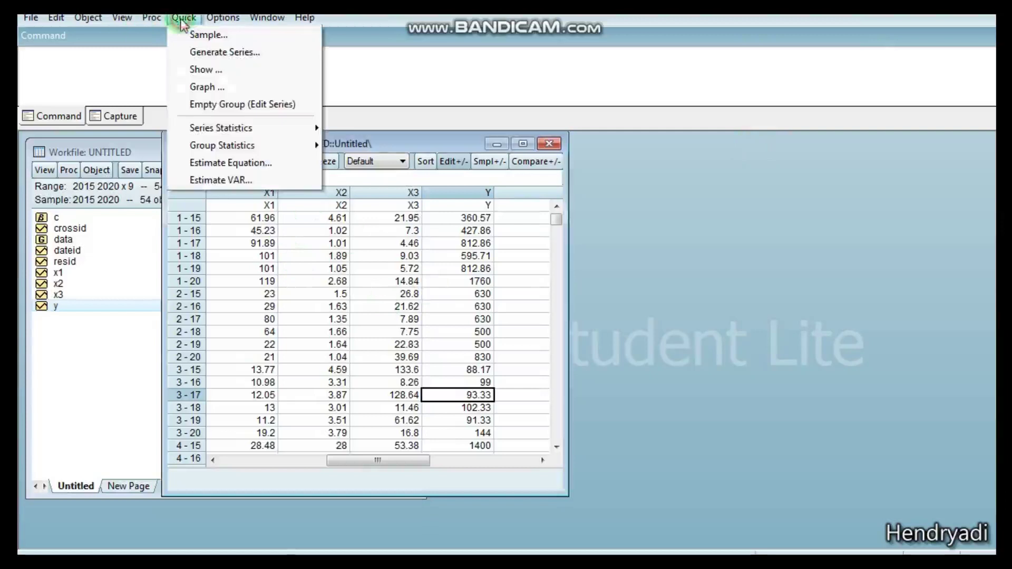
click(255, 163)
drag(448, 138, 538, 154)
click(546, 237)
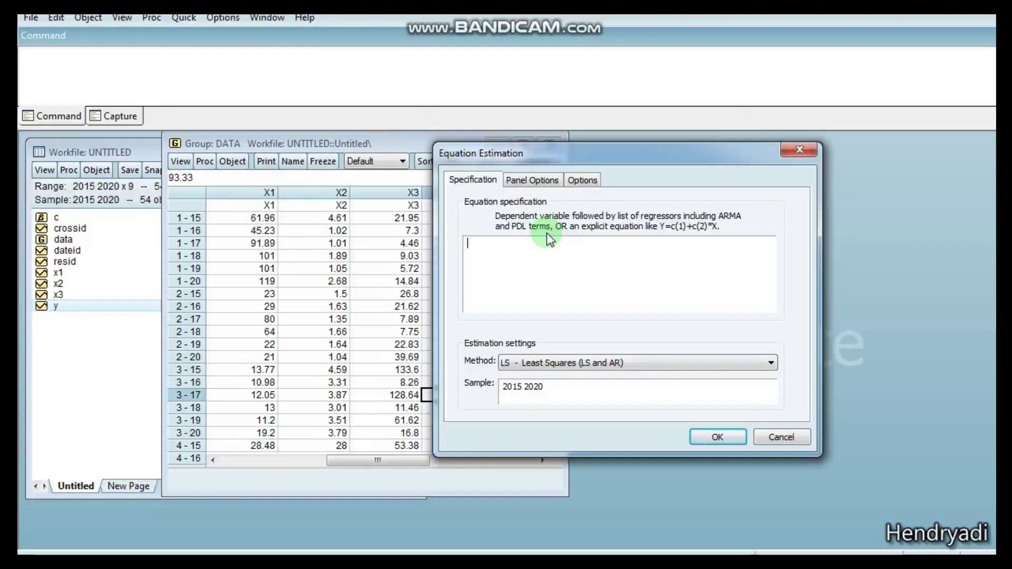
text(y C X1)
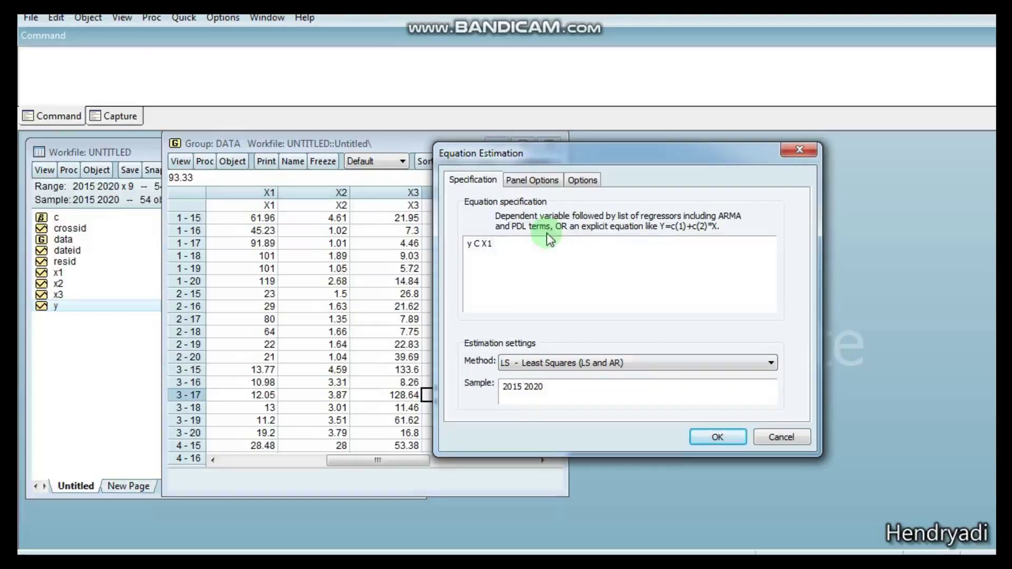
text( X2 X3)
click(718, 437)
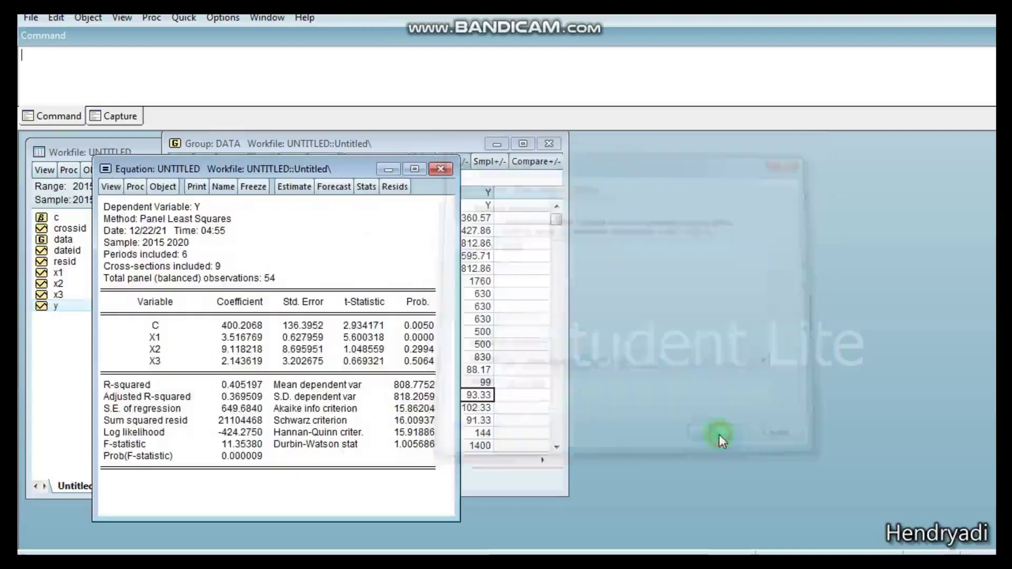
Reposition and slightly widen the equation output window, and run the Histogram - Normality Test on its residuals
drag(369, 172, 575, 145)
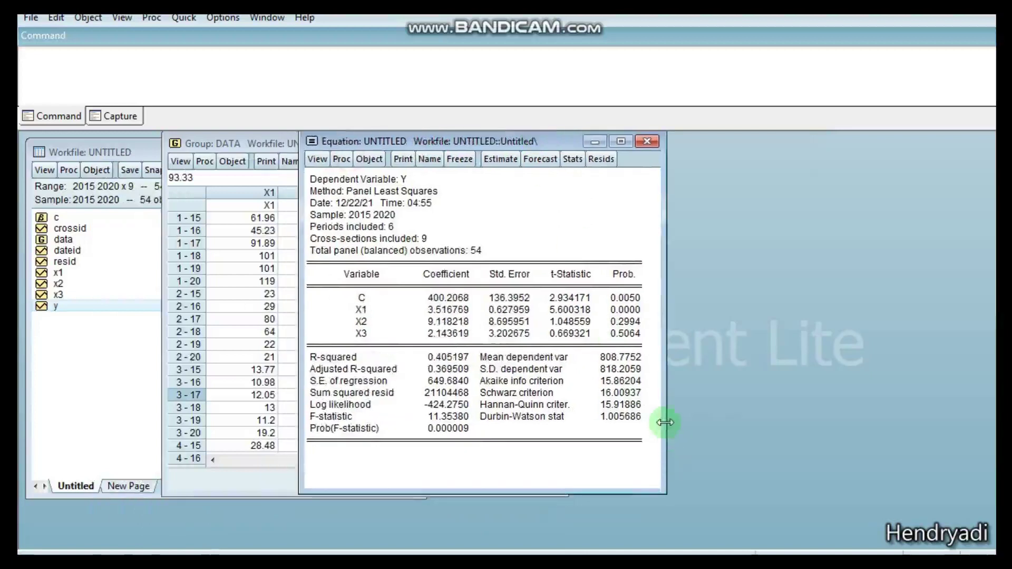
mouse_move(664, 422)
mouse_down()
mouse_move(836, 420)
mouse_move(682, 420)
mouse_up()
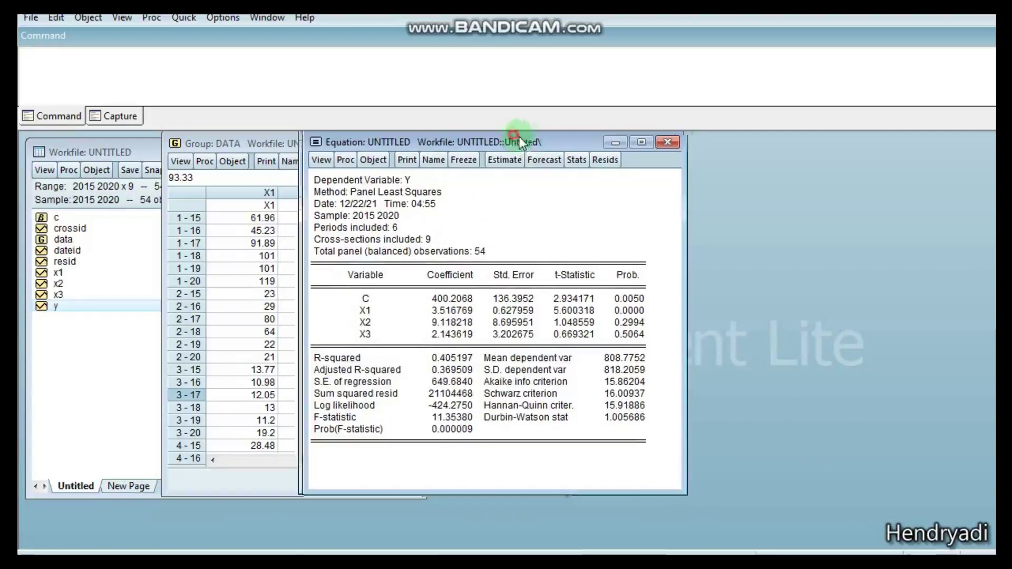
drag(519, 137, 606, 141)
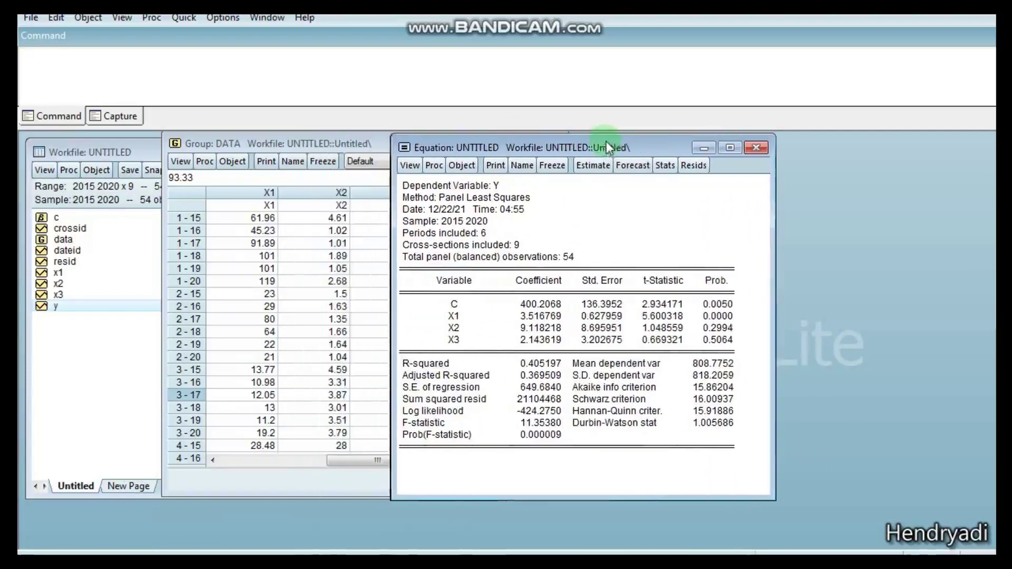
click(411, 165)
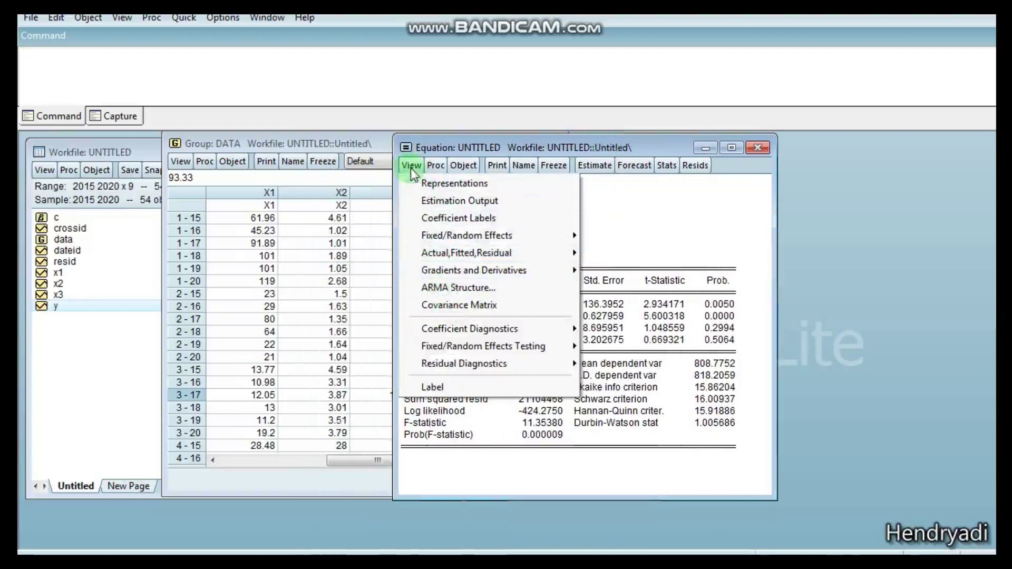
mouse_move(490, 365)
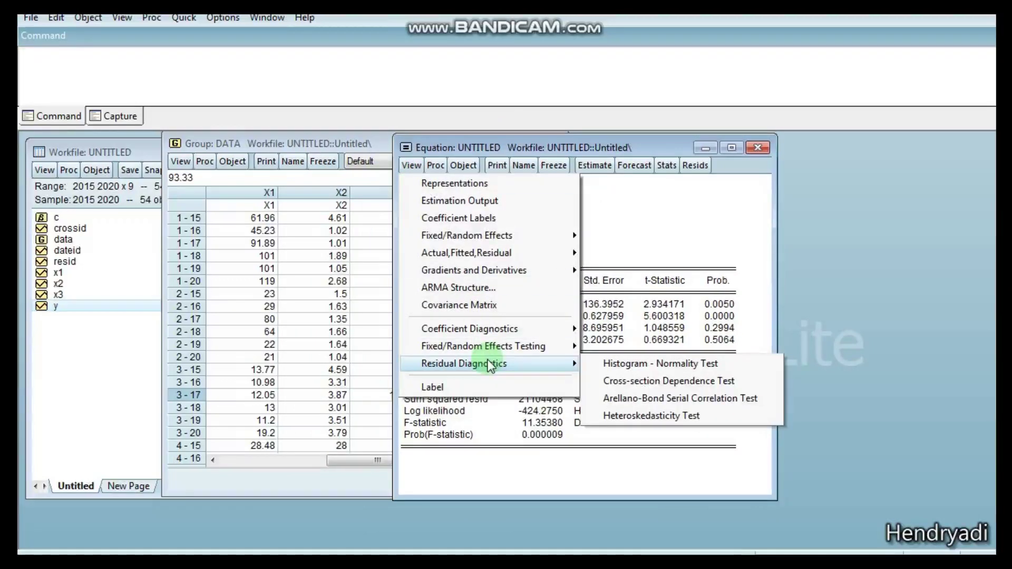
click(612, 363)
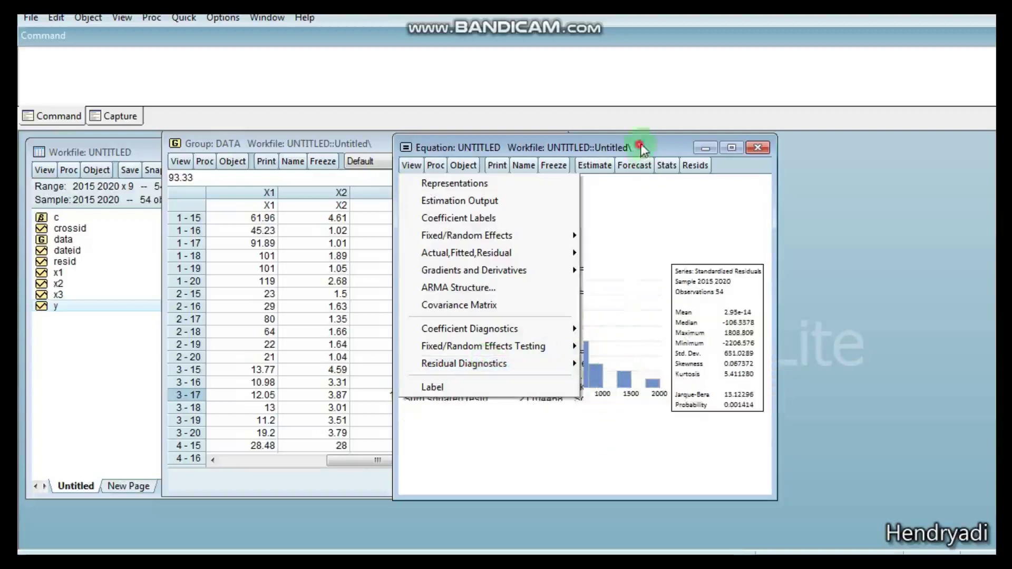
Move and enlarge the histogram window and examine the Jarque-Bera statistic and probability in the statistics box
drag(644, 152, 820, 153)
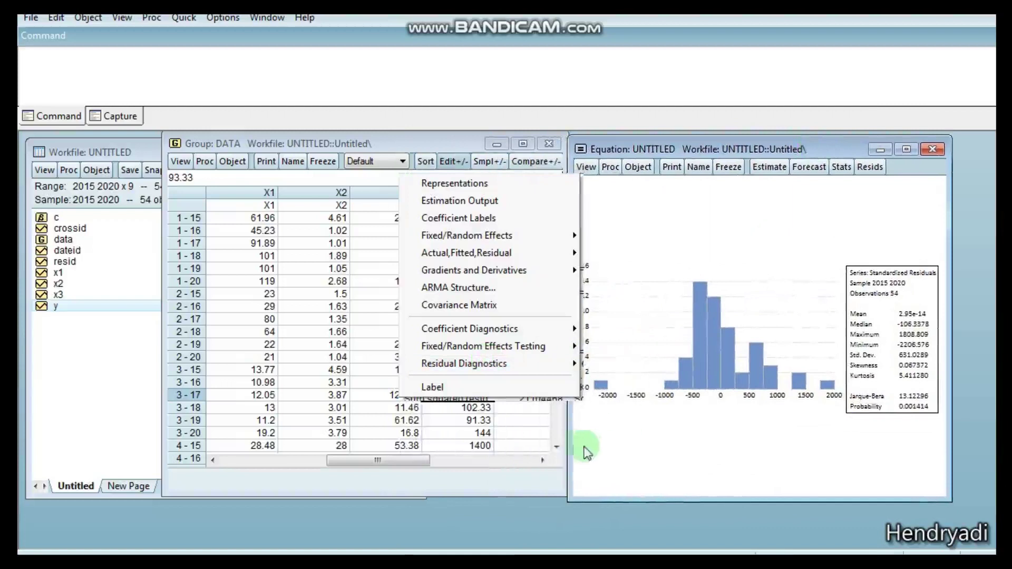
drag(569, 444, 418, 445)
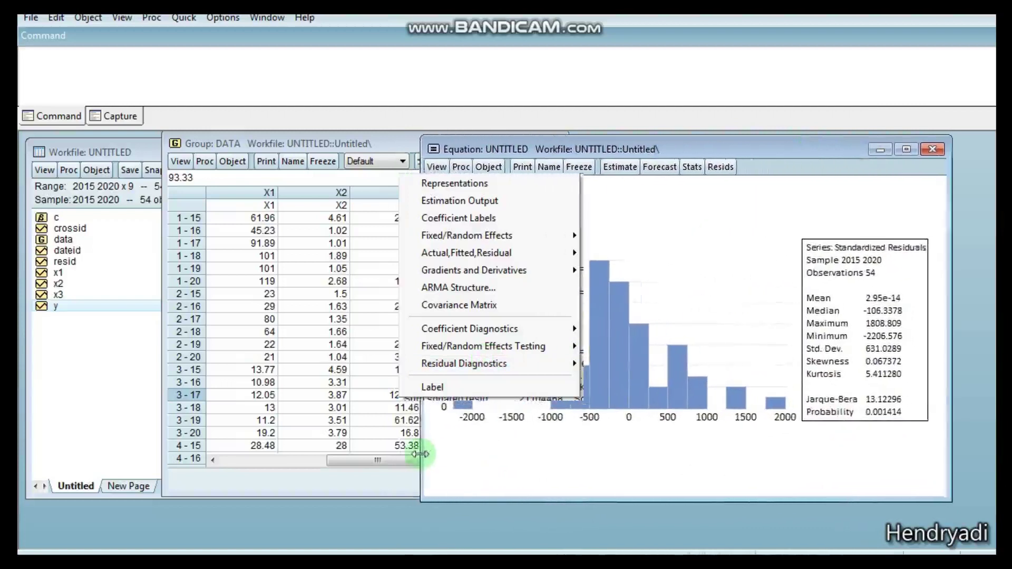
click(888, 414)
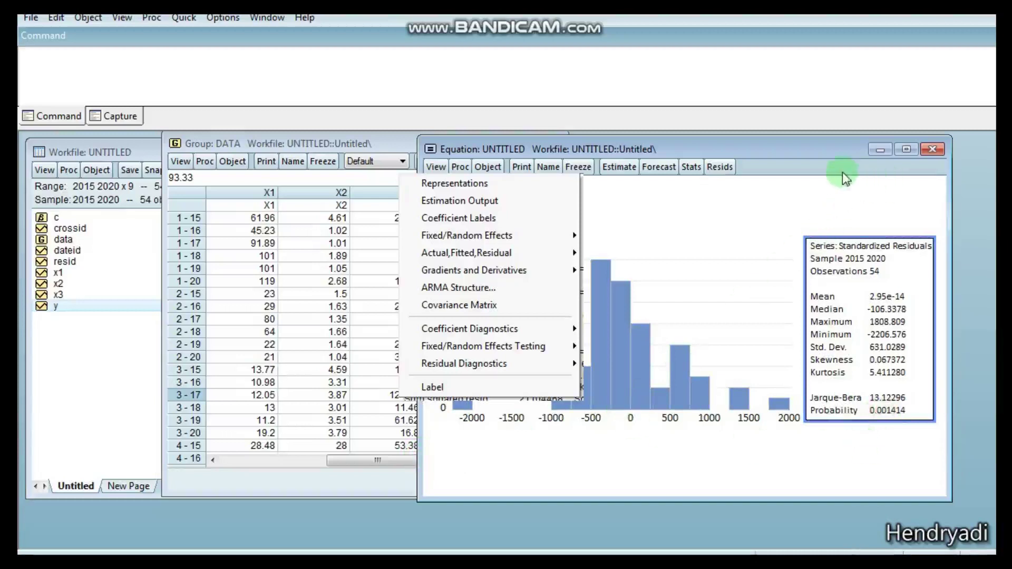
Close and delete the untitled equation, and reposition the data group window beside the workfile's object list
click(936, 153)
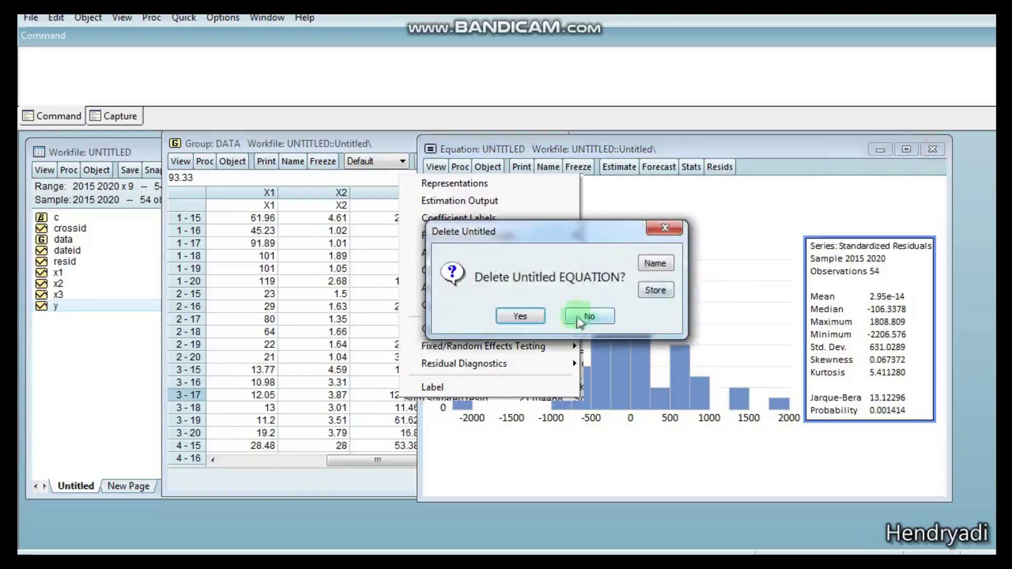
click(529, 319)
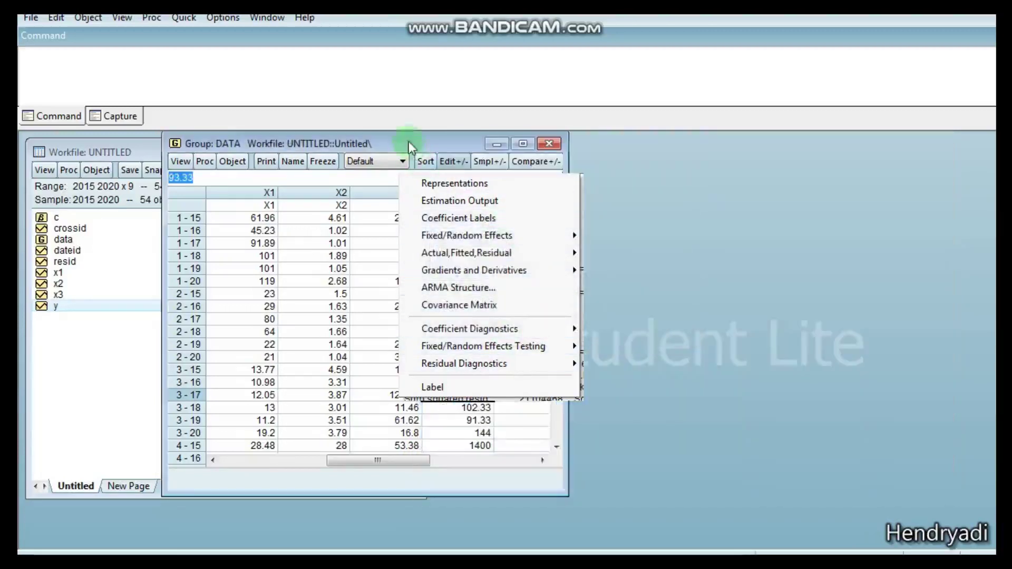
drag(414, 145, 775, 146)
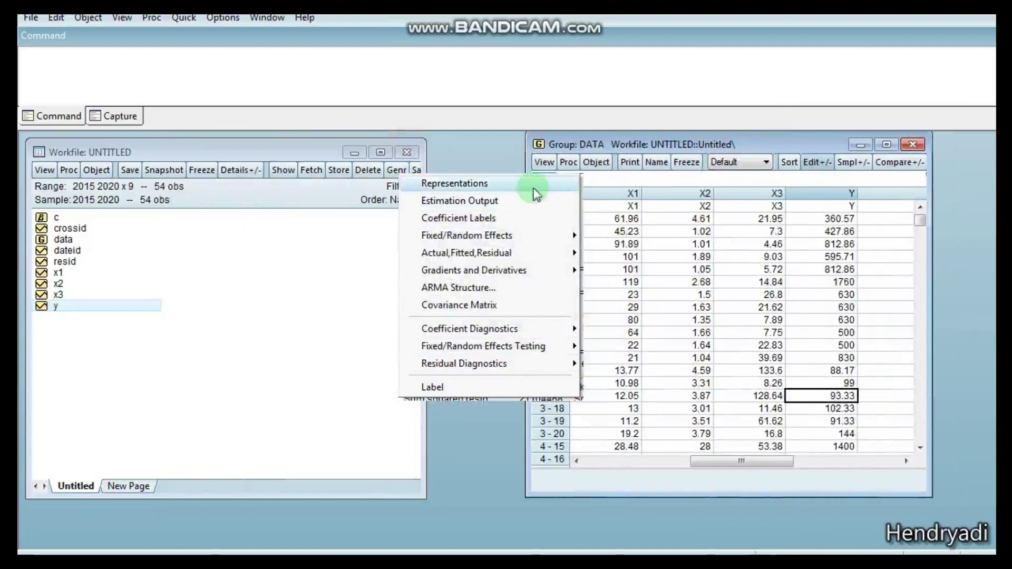
click(592, 255)
drag(703, 141, 546, 150)
click(599, 317)
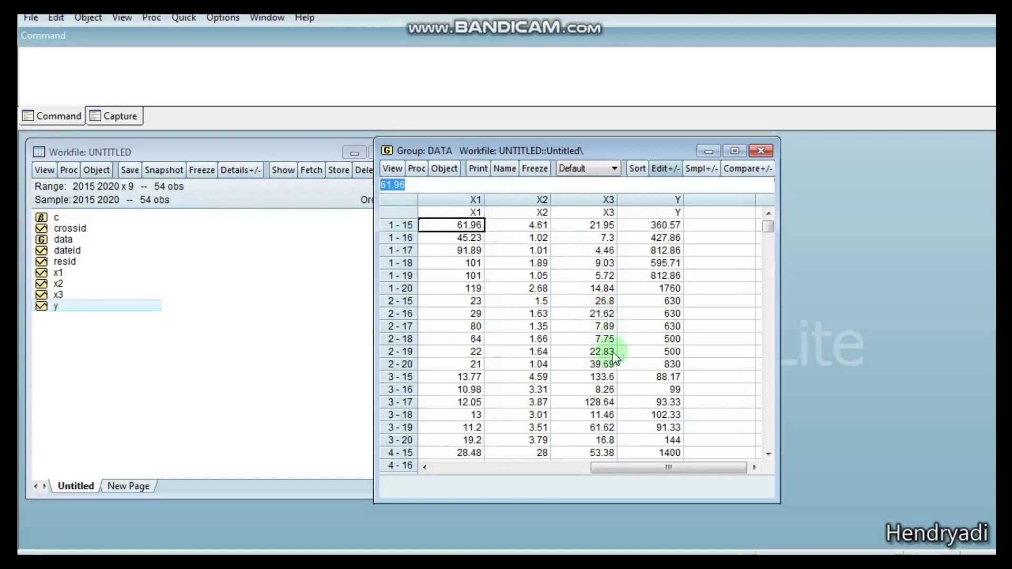
Review the Y series values in the data group down to row 9 - 20 and back up to row 1 - 15
drag(653, 327, 675, 388)
scroll(669, 379, down, 9)
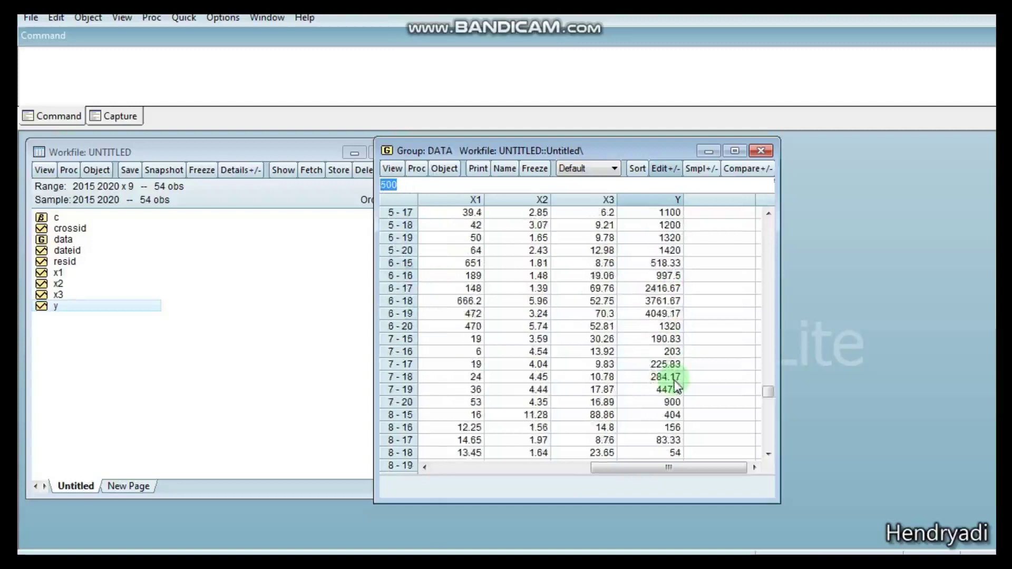
scroll(676, 387, down, 2)
click(665, 389)
scroll(665, 416, down, 2)
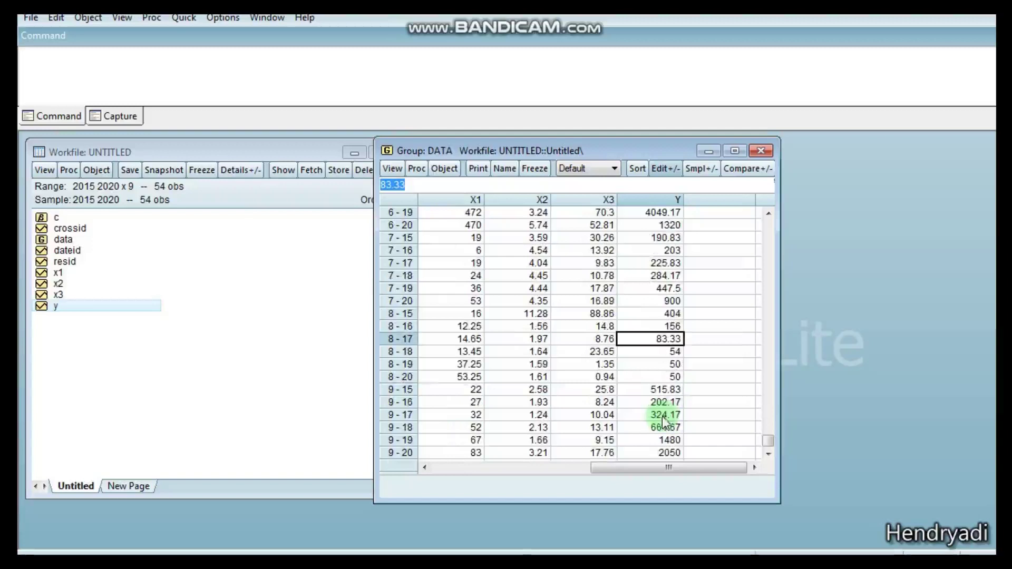
click(656, 388)
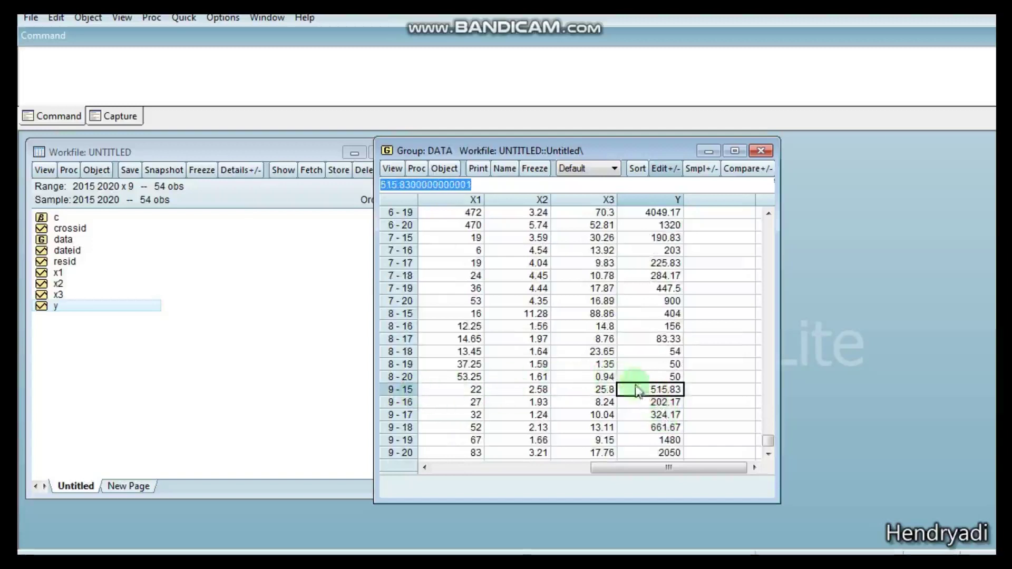
click(682, 415)
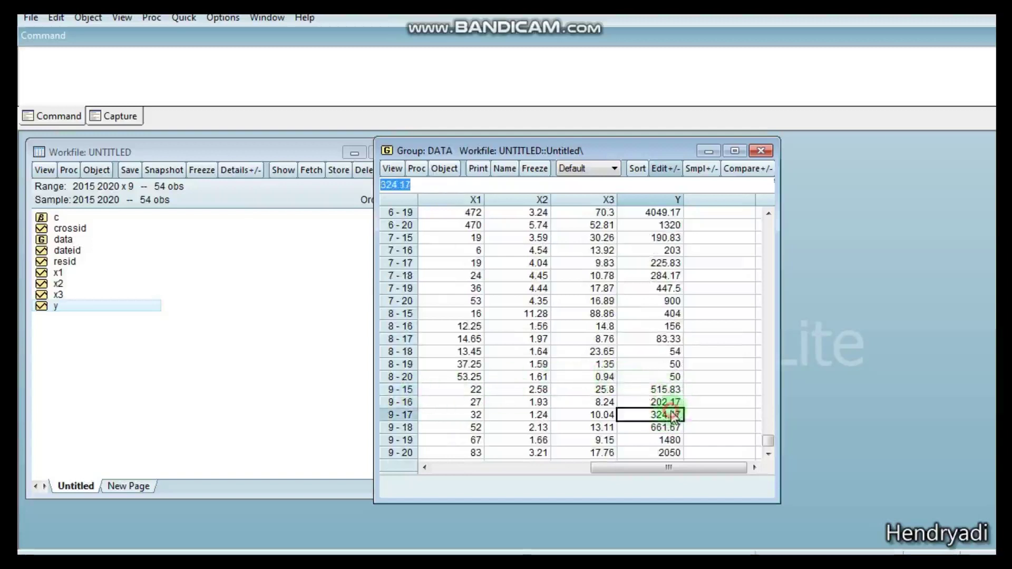
click(667, 389)
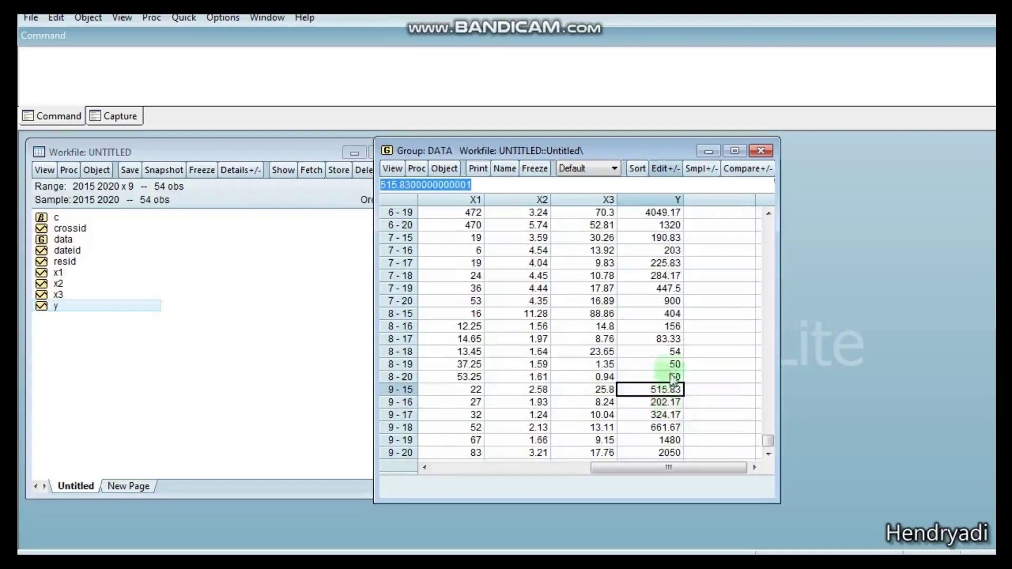
click(670, 352)
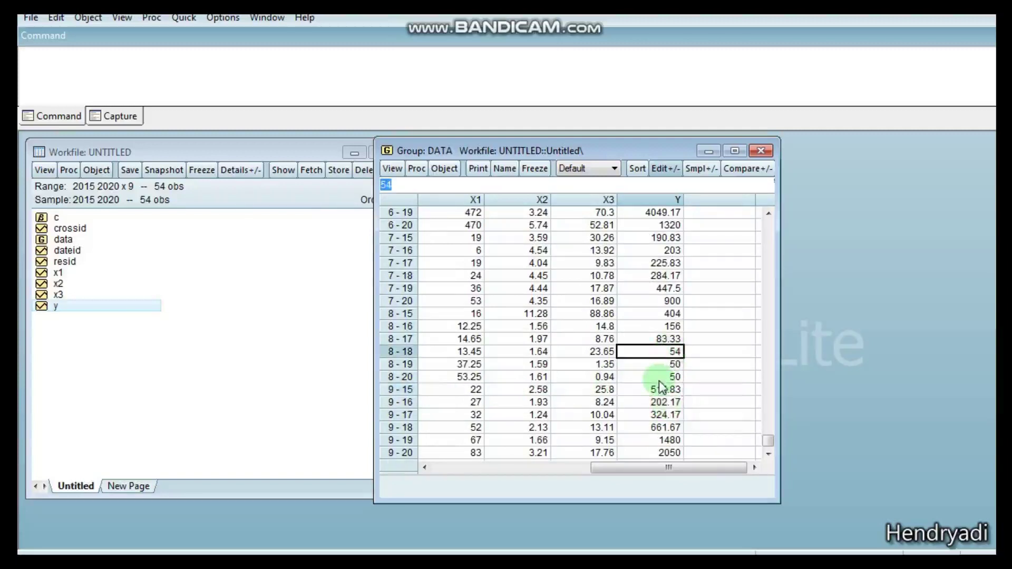
scroll(658, 380, up, 1)
click(663, 288)
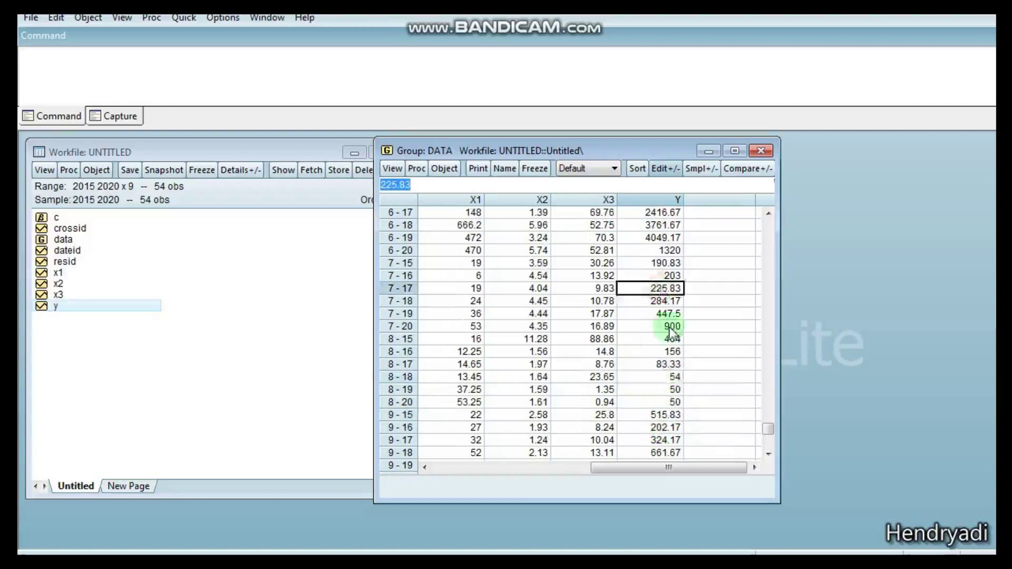
scroll(669, 328, up, 3)
scroll(669, 328, up, 8)
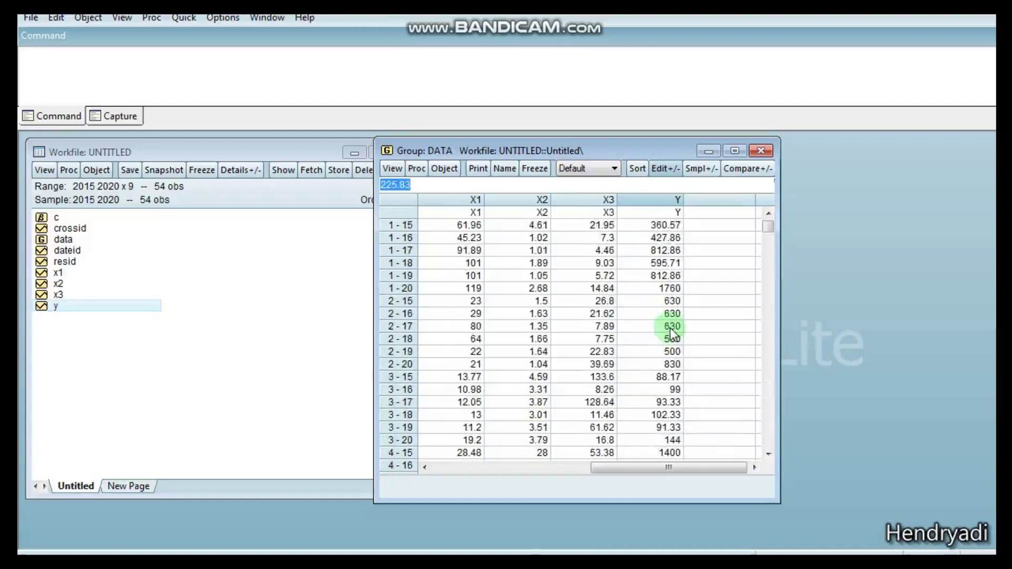
drag(595, 151, 489, 153)
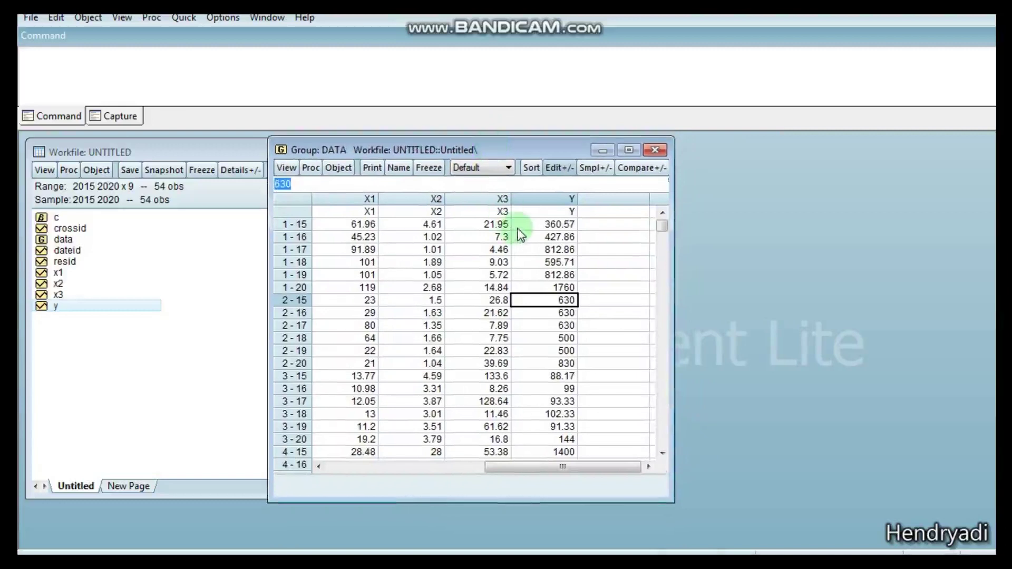